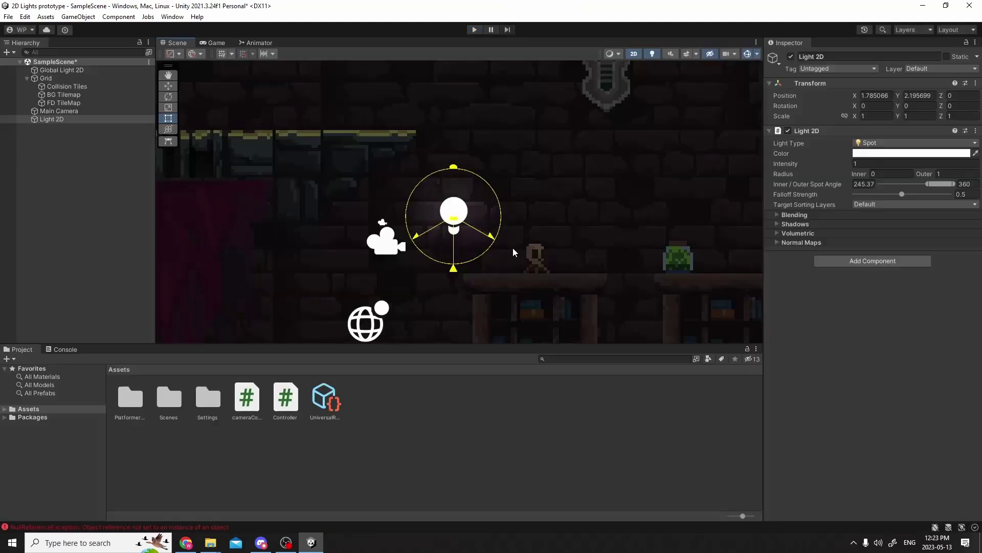
left_click_drag(513, 247, 493, 172)
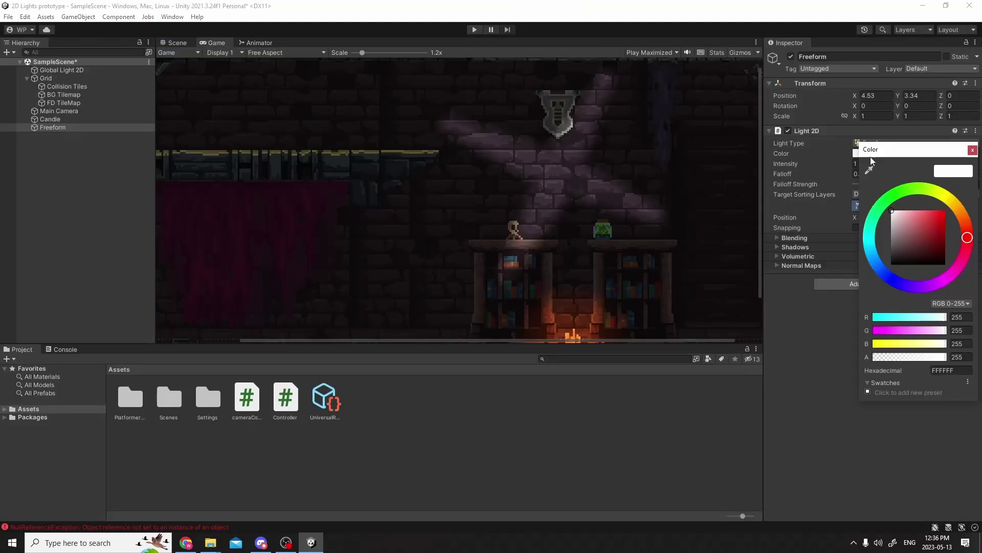
Colour the Freeform light pure red (FF0000) and set its intensity to 1.75
left_click_drag(931, 220, 953, 210)
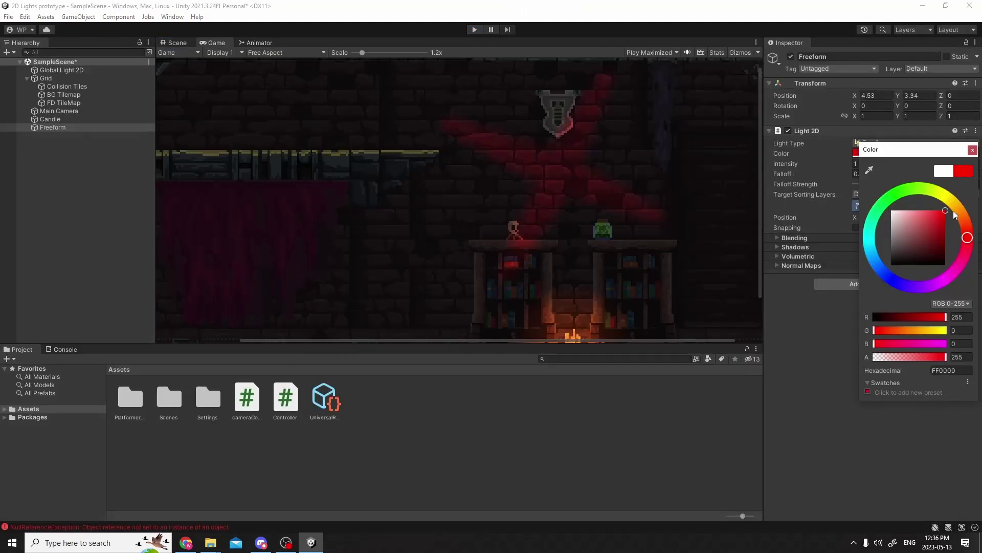
left_click(971, 149)
left_click(911, 163)
type("1.75")
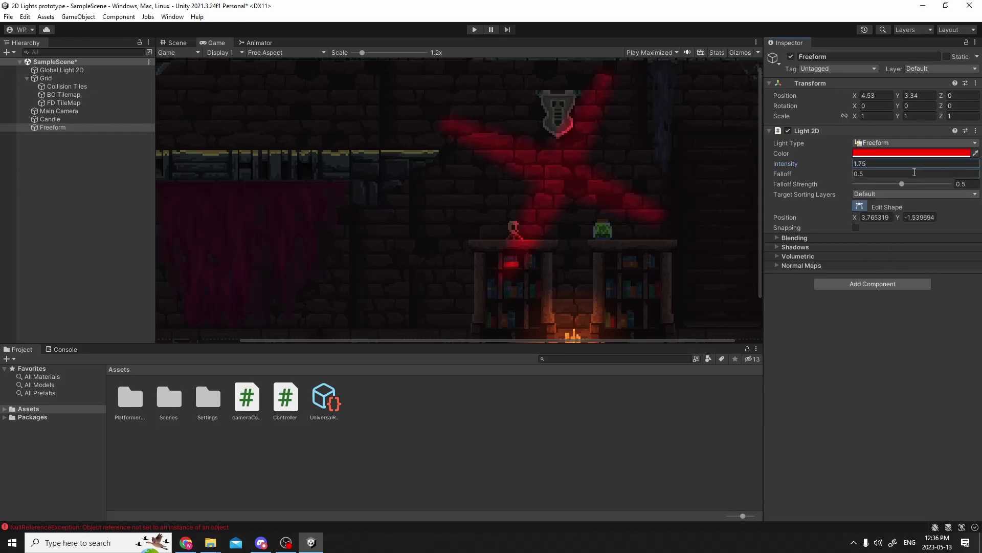
scroll(601, 240, "down", 2)
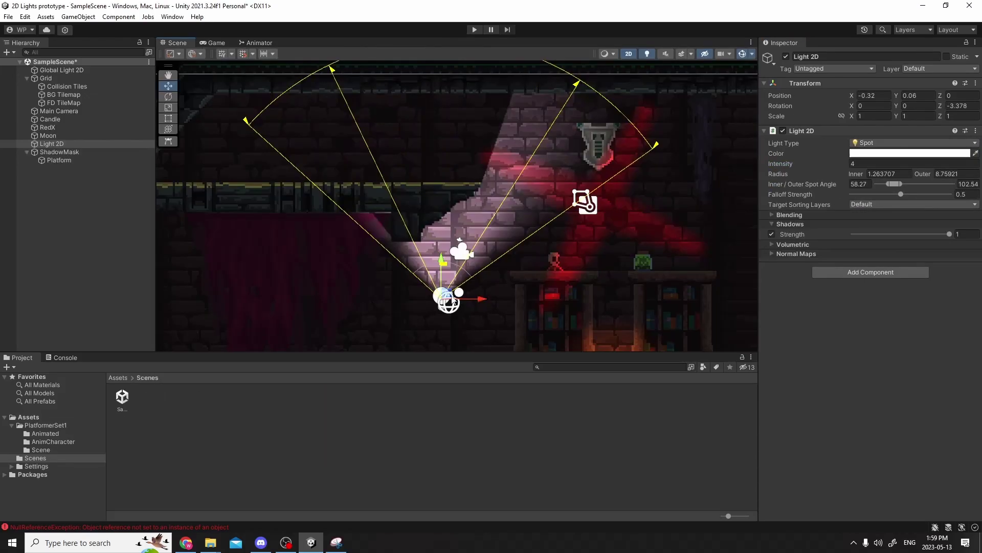
Move the Light 2D spot light slightly to the right and down in the scene
left_click_drag(445, 301, 484, 314)
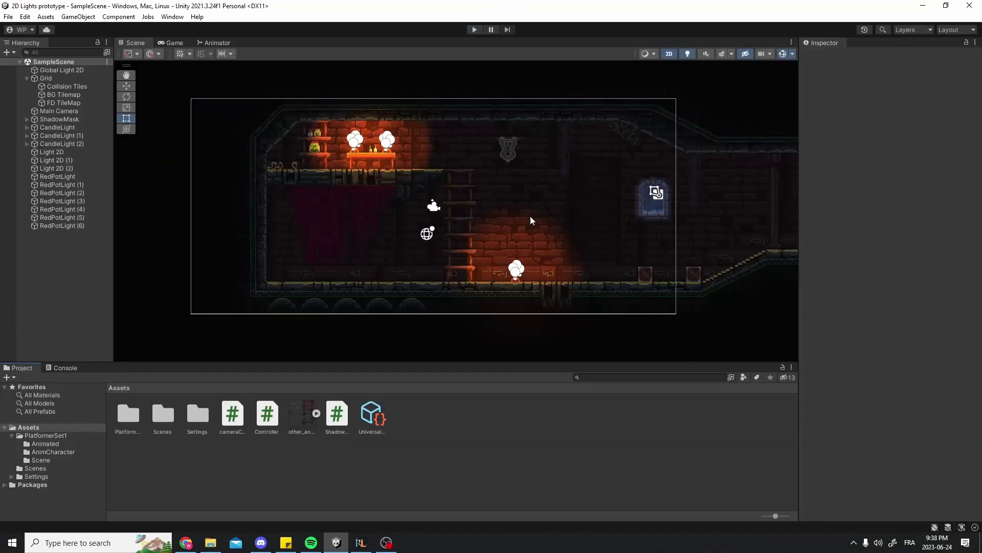
Add a Global Volume object to the scene hierarchy with its default name
right_click(69, 254)
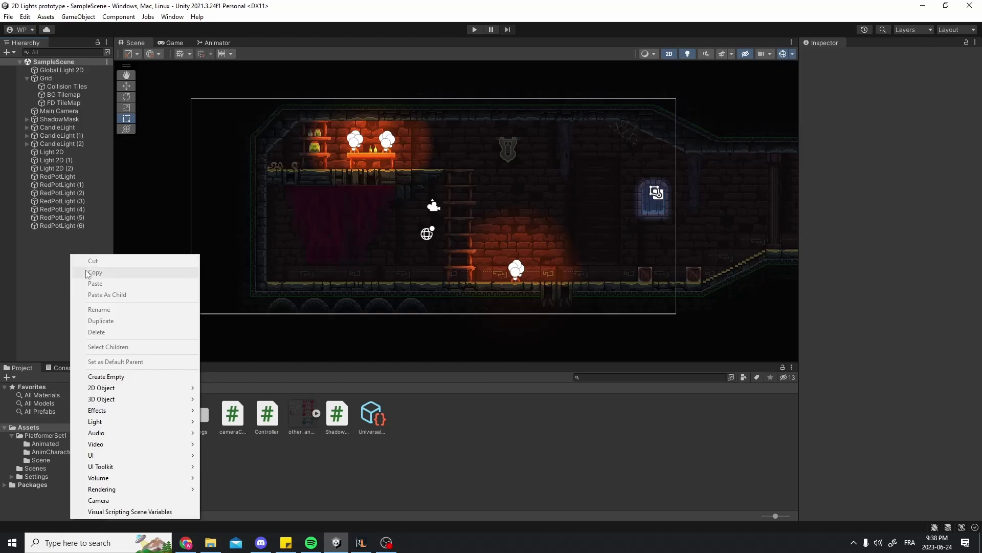
mouse_move(153, 478)
left_click(244, 476)
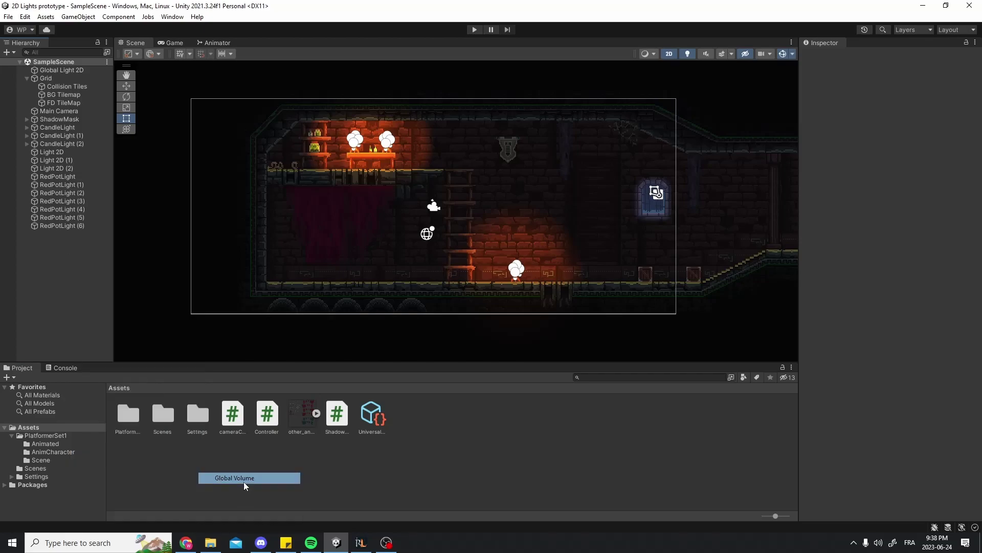
key("Return")
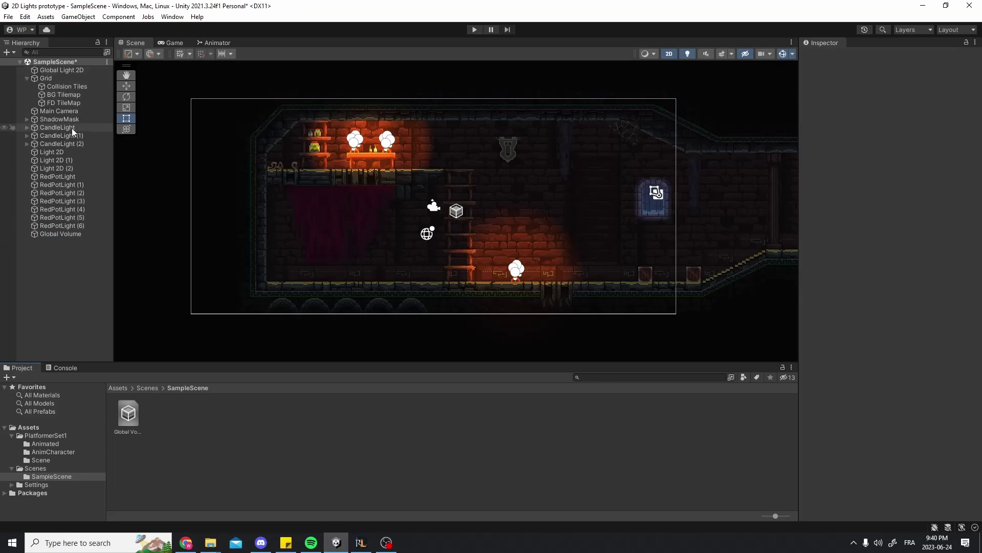
Expand the Main Camera's Rendering settings and create a new volume profile for the Global Volume
left_click(75, 111)
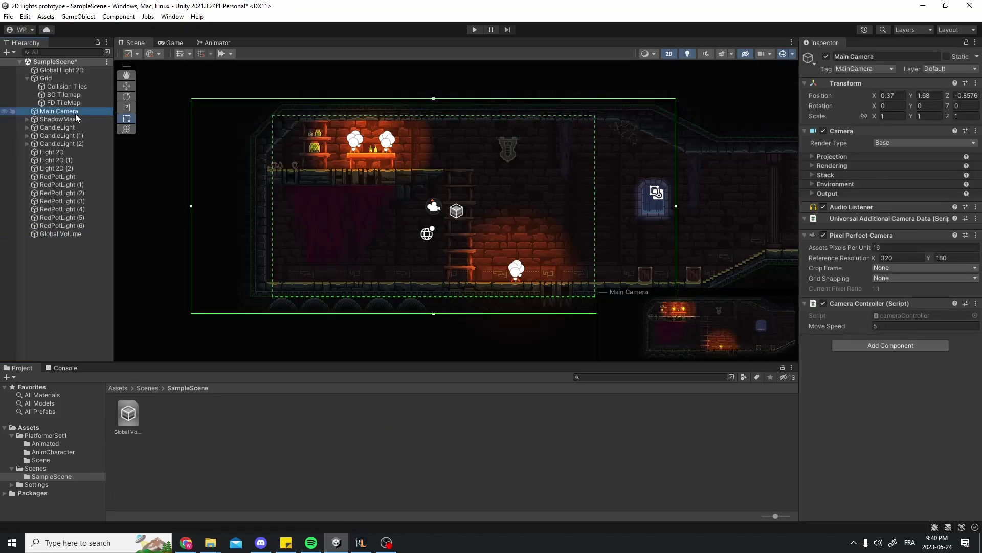
left_click(810, 165)
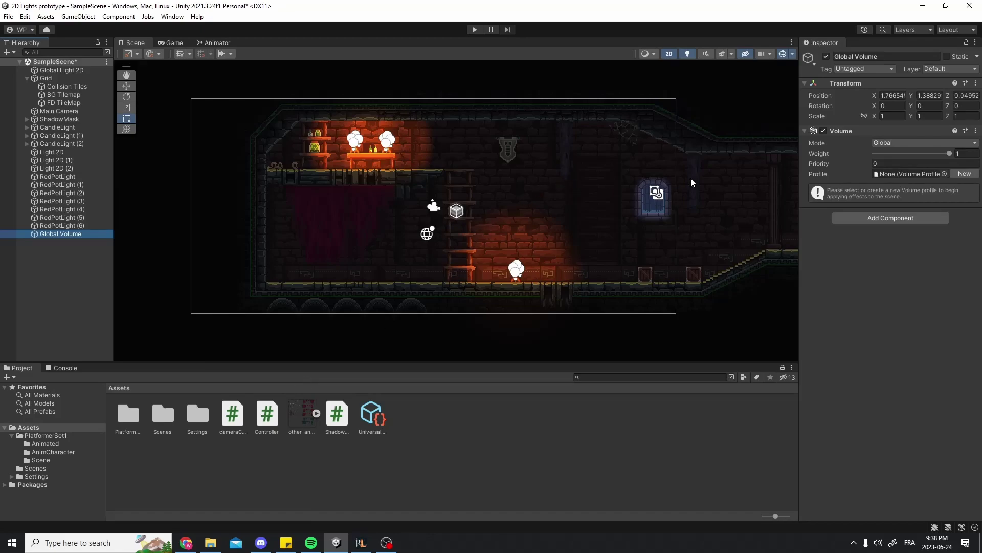
left_click(964, 174)
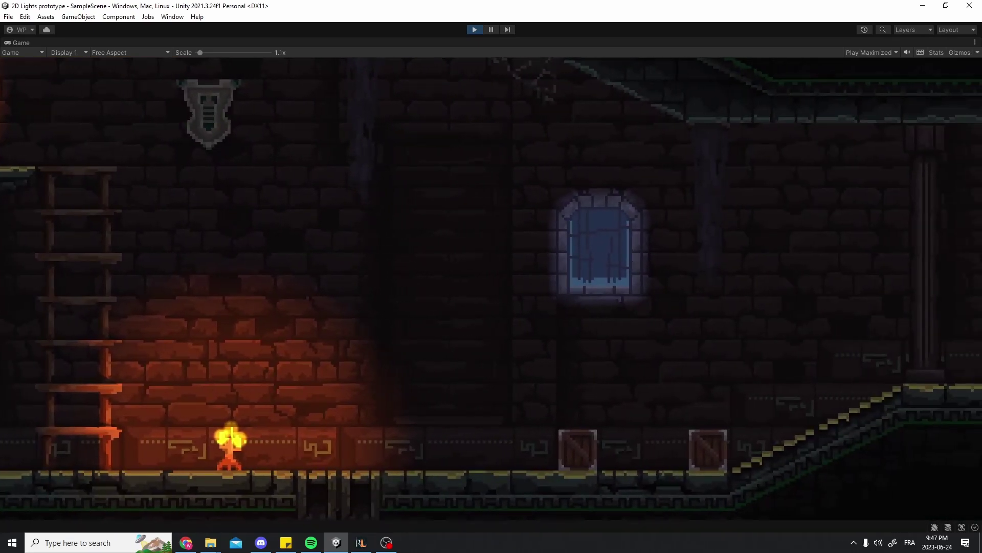
Pan the game camera to the right along the dungeon in the running game
key("Right")
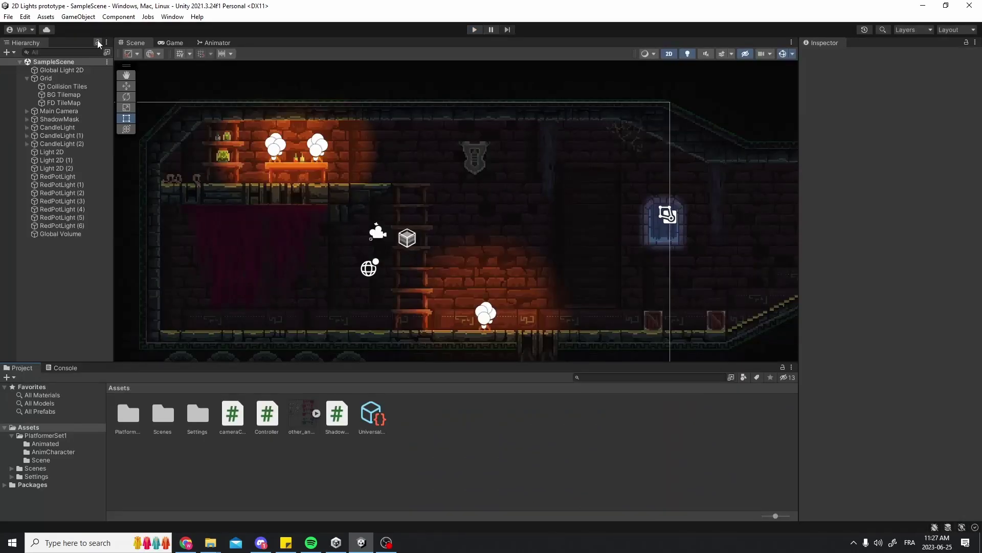
Set the Main Camera's HDR output to Use settings from Render Pipeline Asset and select the Universal pipeline asset in the Settings folder
left_click(77, 110)
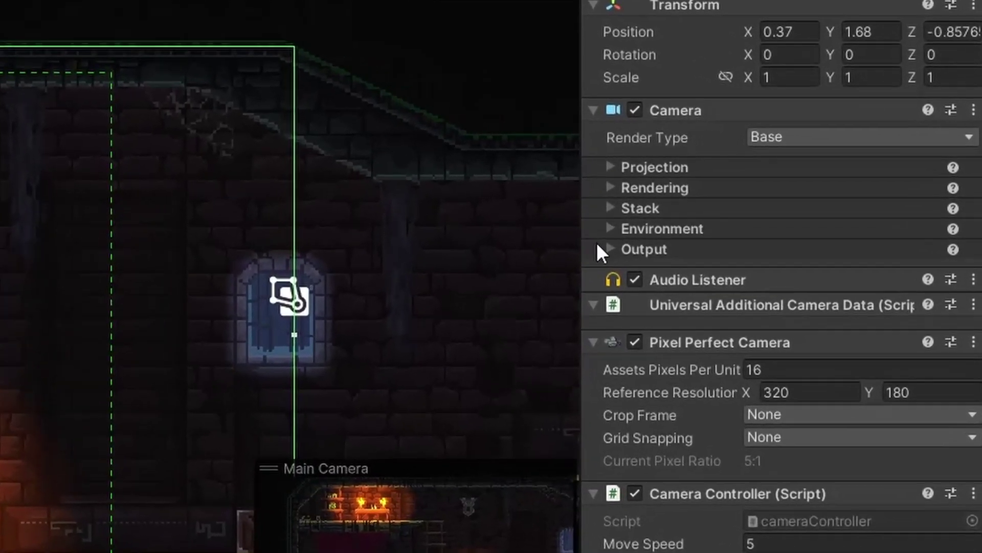
left_click(712, 222)
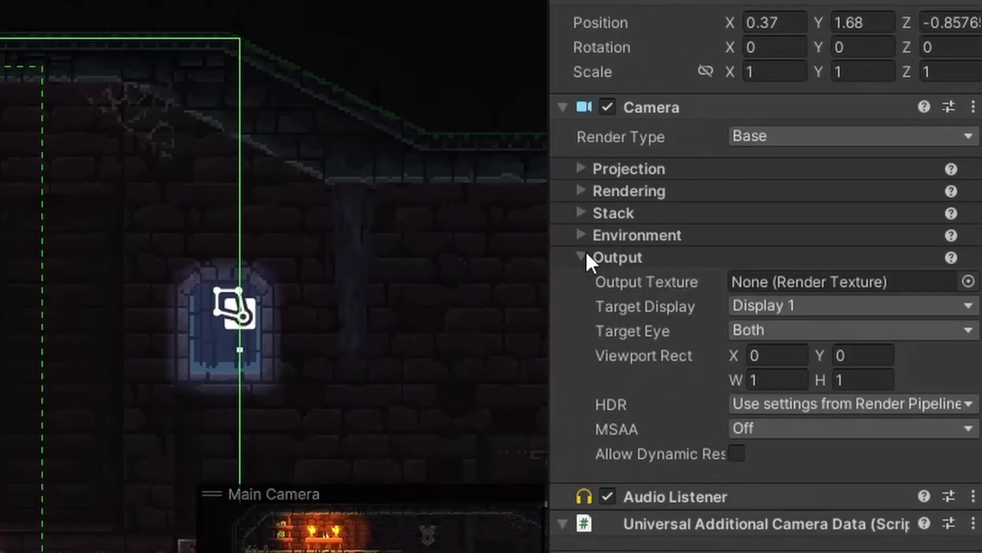
left_click(803, 405)
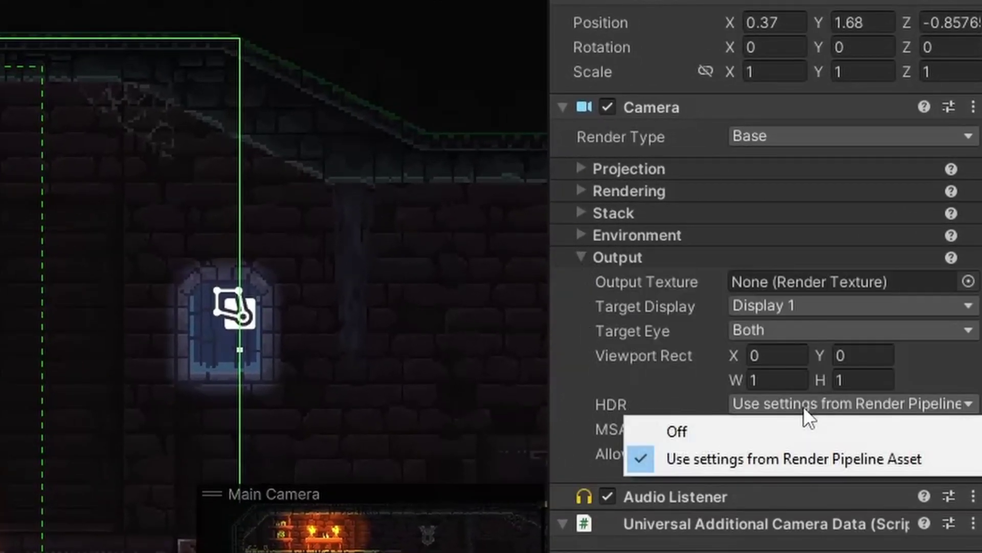
left_click(730, 457)
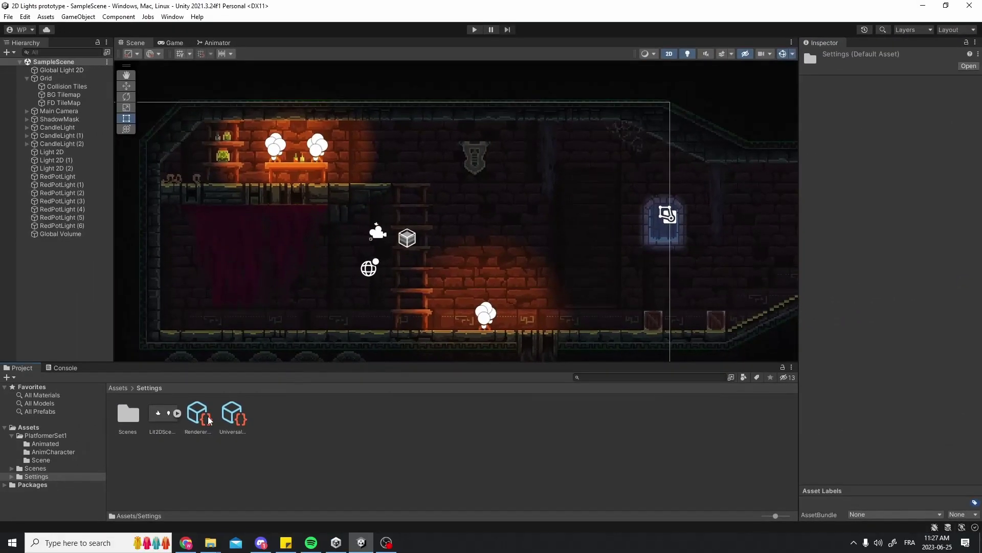
left_click(241, 417)
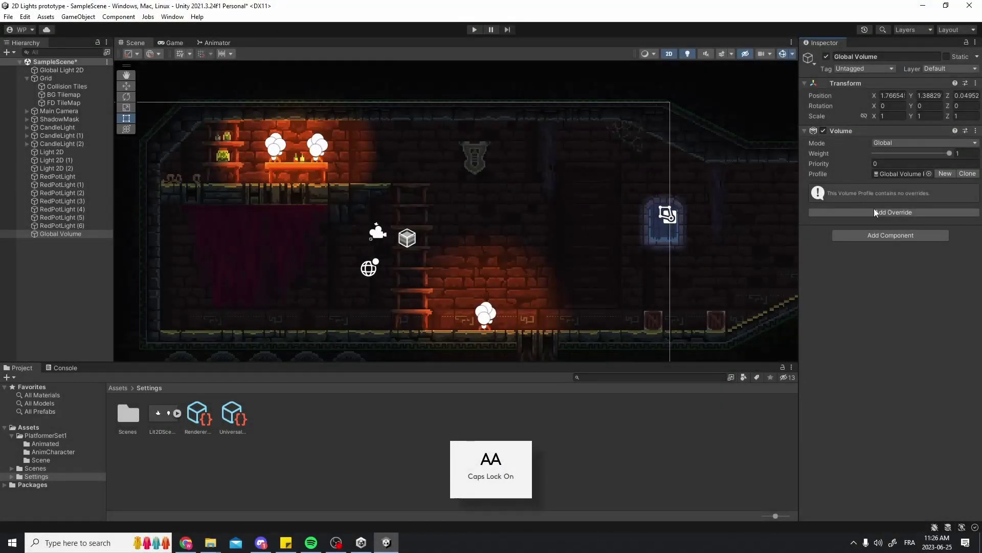
Add a Tonemapping post-processing override to the Global Volume
left_click(883, 211)
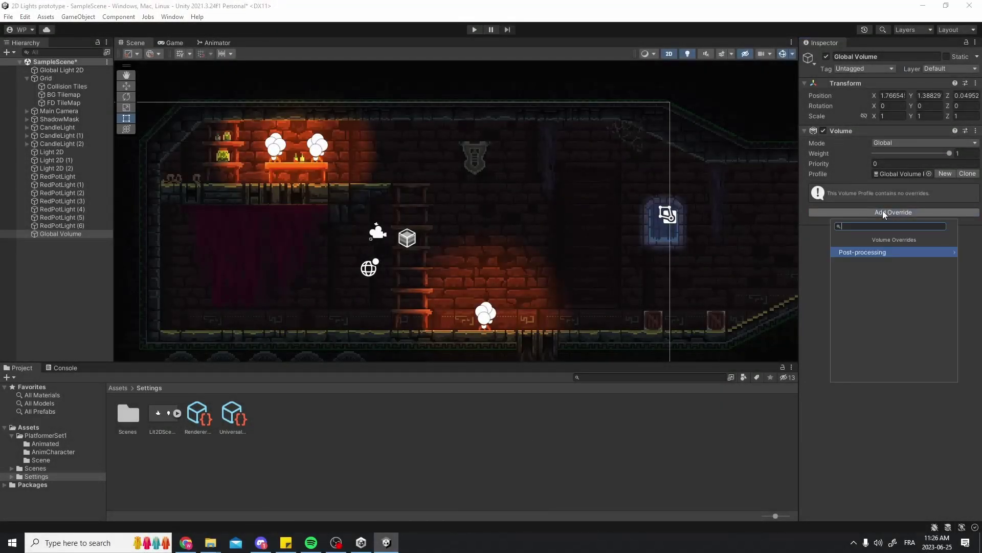
left_click(876, 253)
scroll(876, 250, "down", 3)
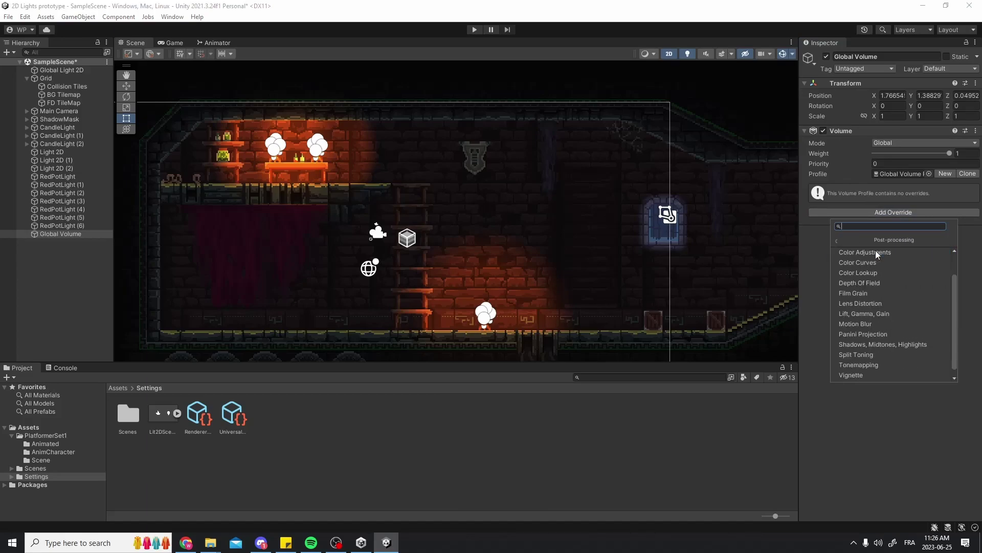
left_click(882, 355)
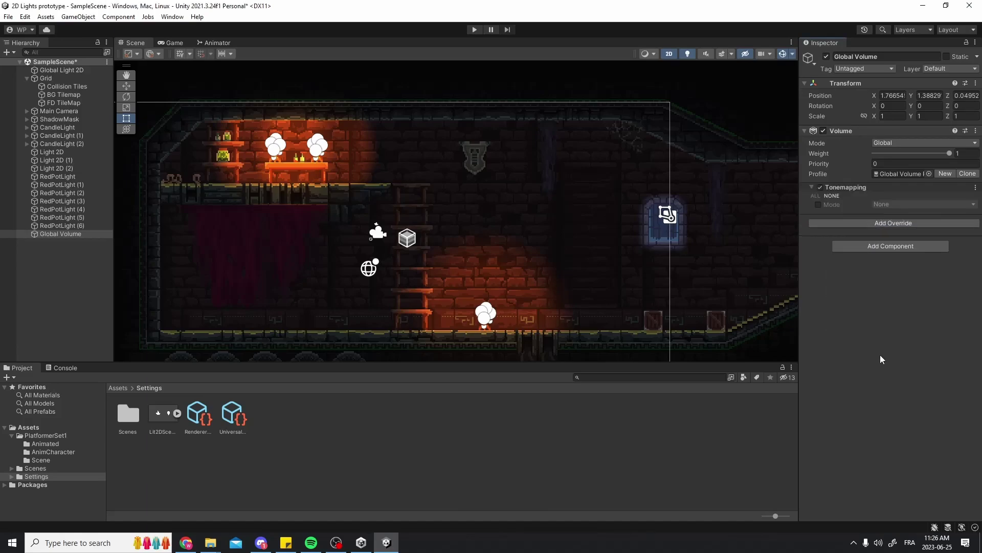
Enable the Tonemapping mode, set it to Neutral, and save the scene
left_click(818, 205)
left_click(921, 204)
left_click(893, 228)
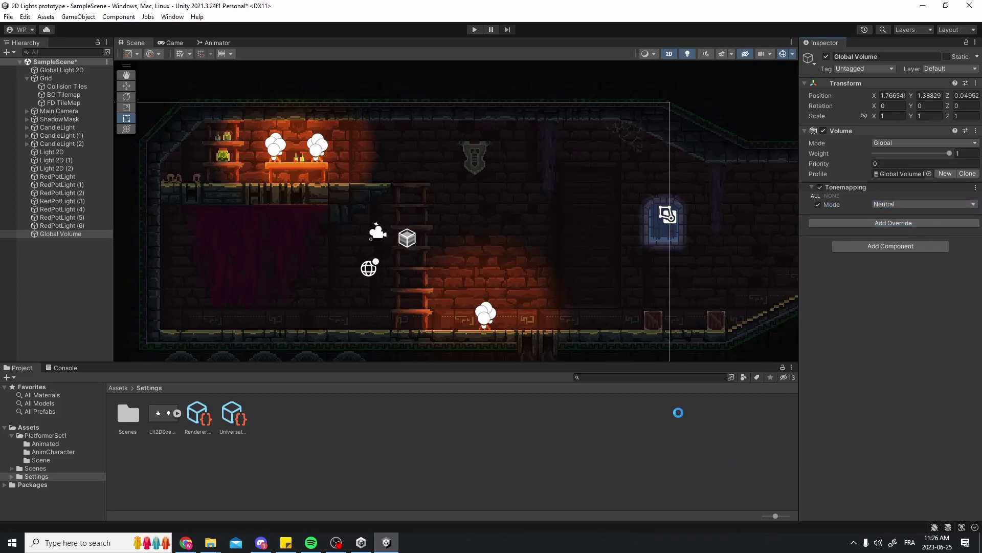
key("ctrl+s")
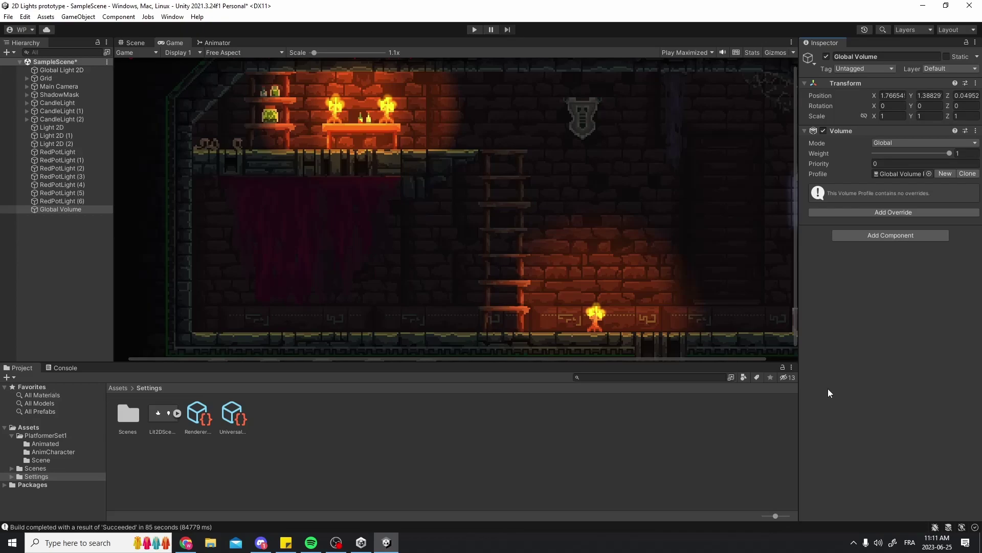
Add a Channel Mixer override to the Global Volume and set Blue to 200 for its red output channel
left_click(903, 212)
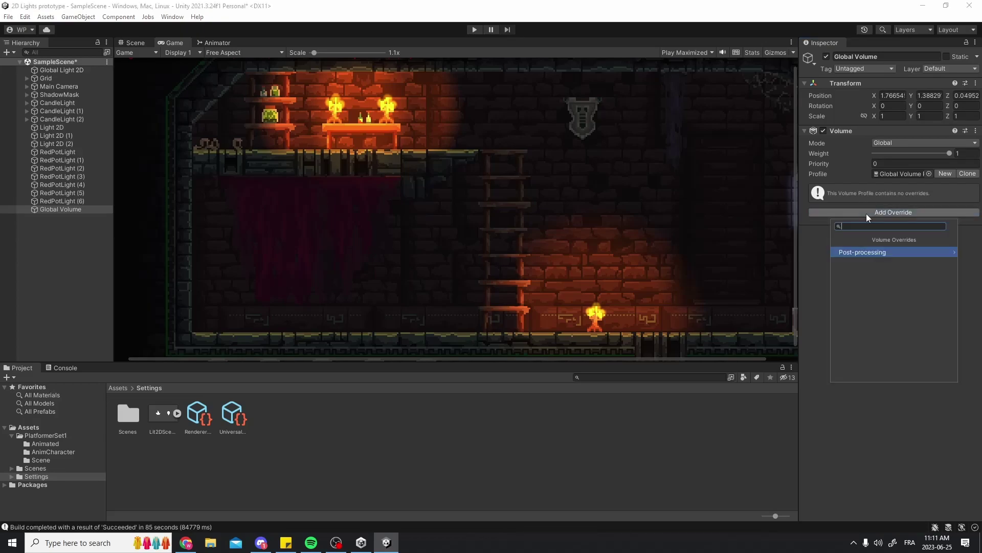
left_click(942, 252)
left_click(890, 264)
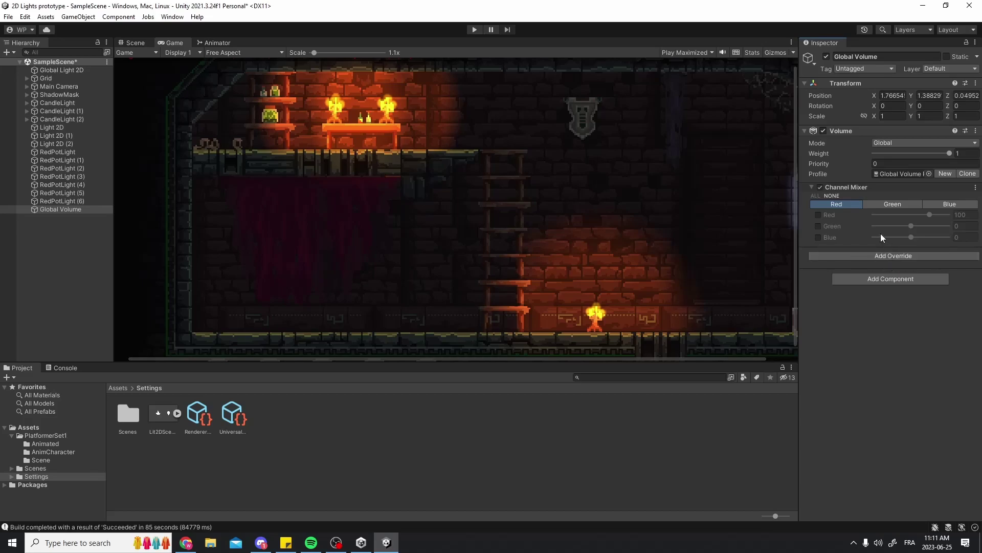
left_click(817, 236)
left_click_drag(913, 237, 951, 242)
scroll(501, 247, "down", 1)
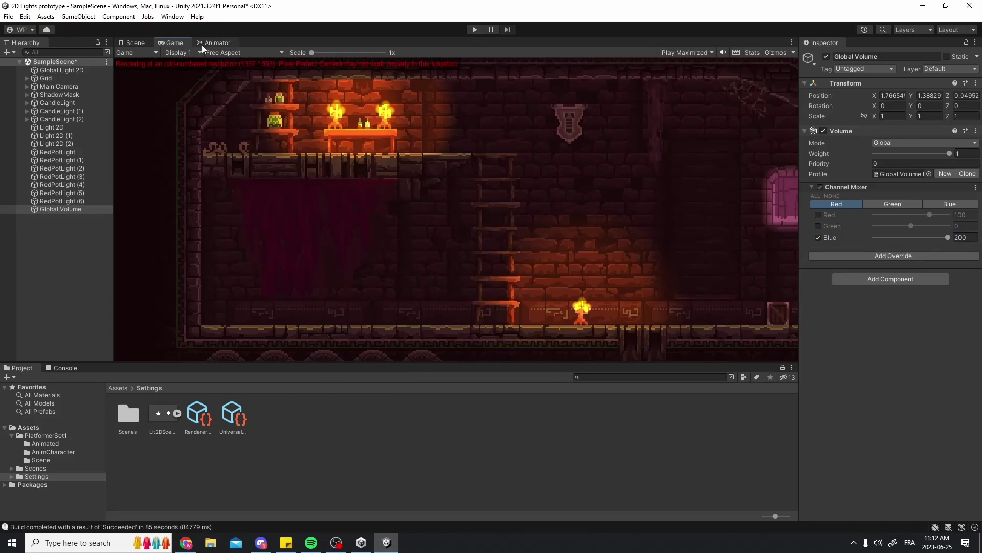
In the Scene view, lower the Channel Mixer's Blue value for the red output to -55 and disable that parameter
left_click(134, 43)
scroll(640, 228, "down", 2)
scroll(567, 238, "up", 1)
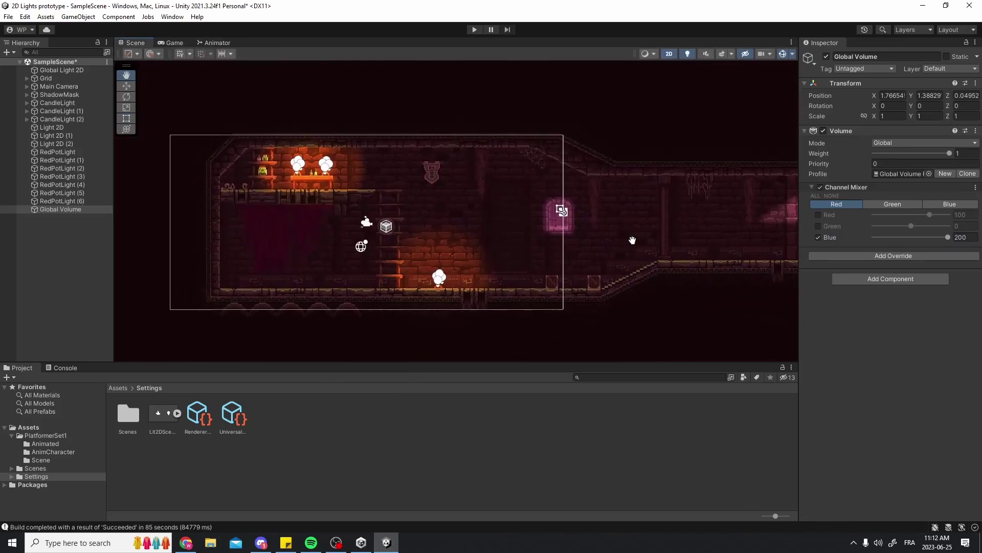
left_click_drag(949, 239, 901, 243)
left_click(818, 238)
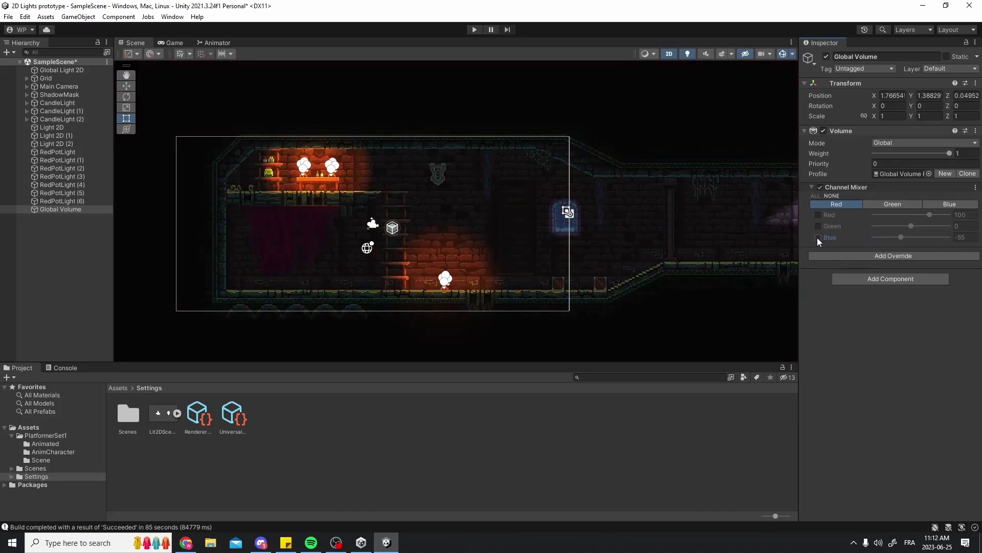
Enable the Green parameter of the Channel Mixer's red output and raise its value
left_click(818, 225)
left_click_drag(912, 228, 926, 224)
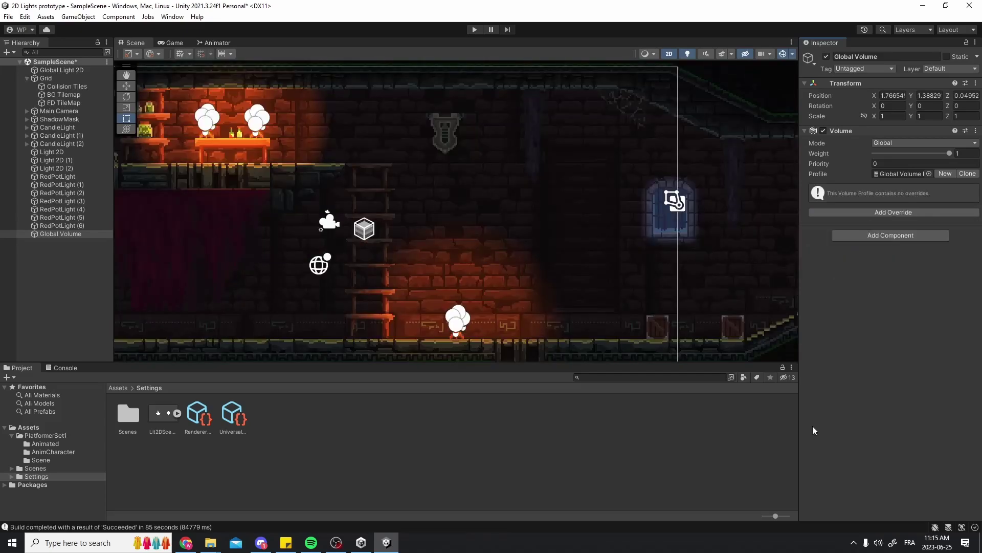
Add a Chromatic Aberration post-processing override to the Global Volume
scroll(456, 213, "down", 2)
left_click(893, 212)
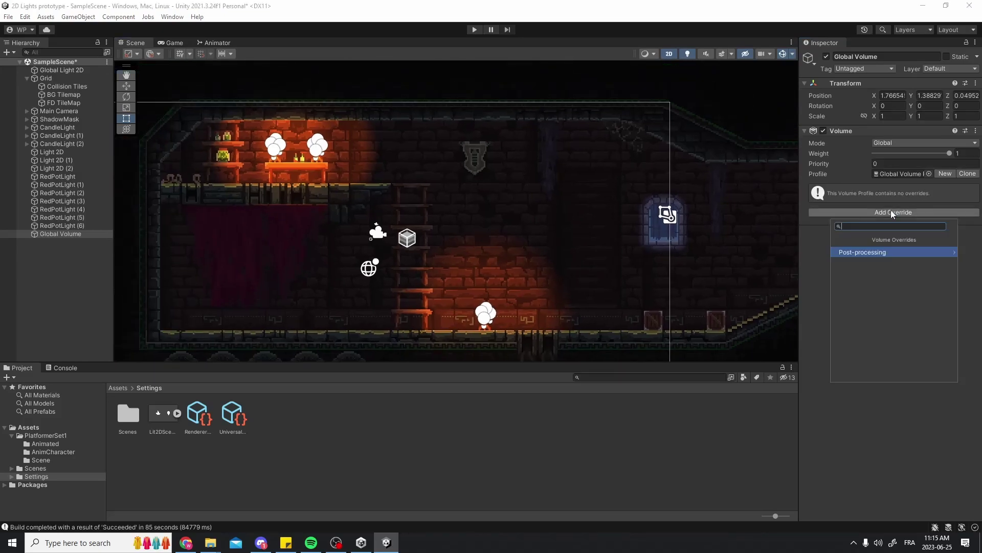
left_click(881, 251)
left_click(877, 274)
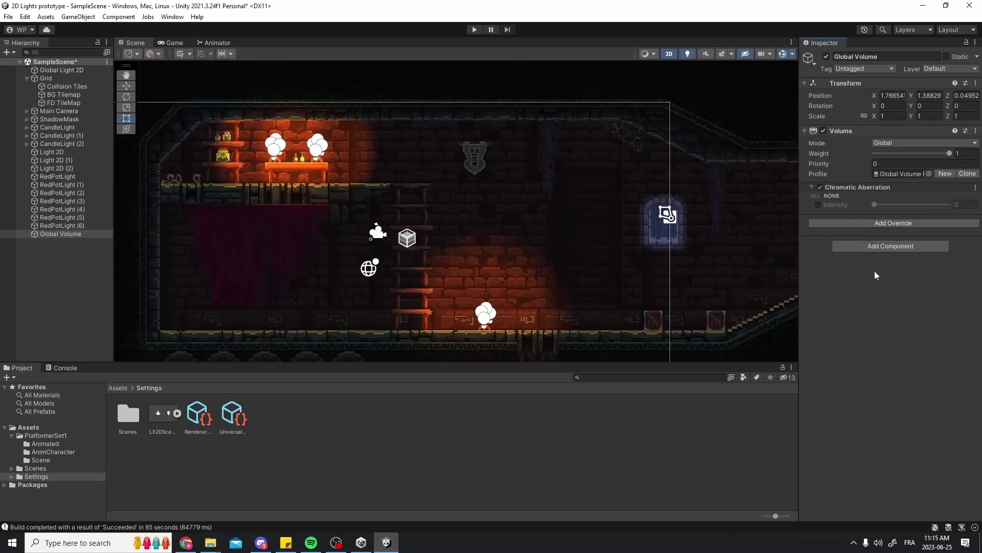
Enable the Chromatic Aberration intensity, set it to 1, and run the game to preview the effect
left_click(818, 205)
left_click_drag(874, 205, 949, 205)
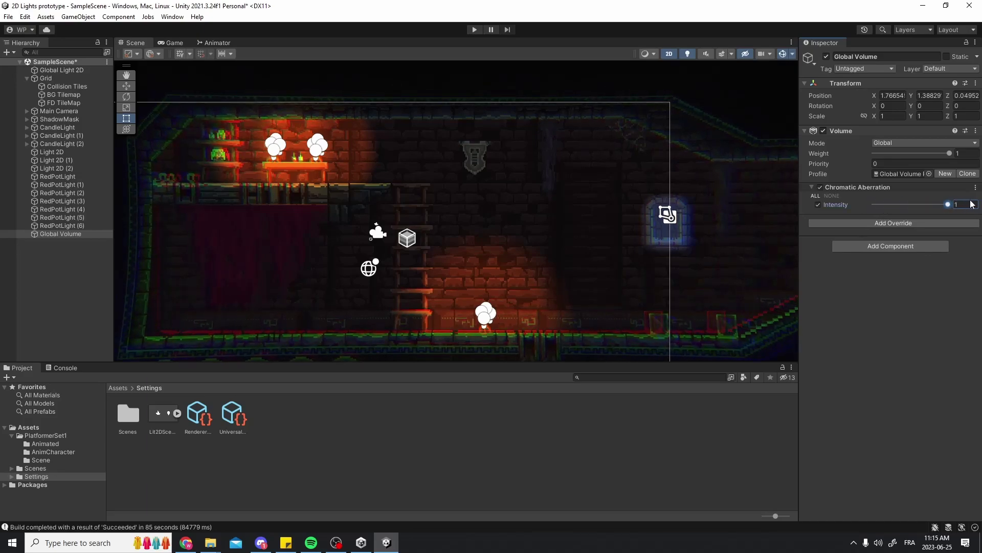
left_click(474, 29)
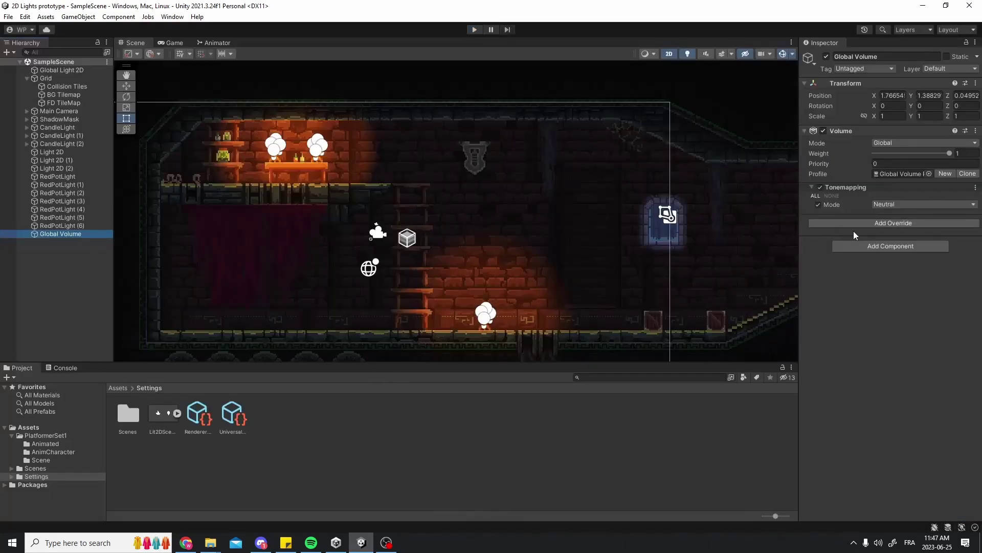
Add a Bloom override to the Global Volume alongside Tonemapping
left_click(872, 222)
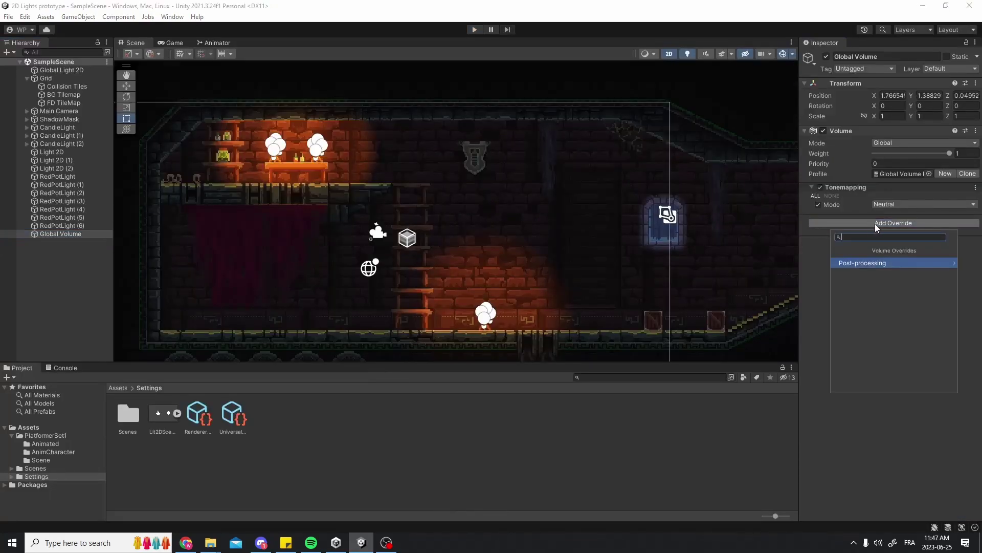
type("vi")
key("BackSpace")
key("BackSpace")
type("bloom")
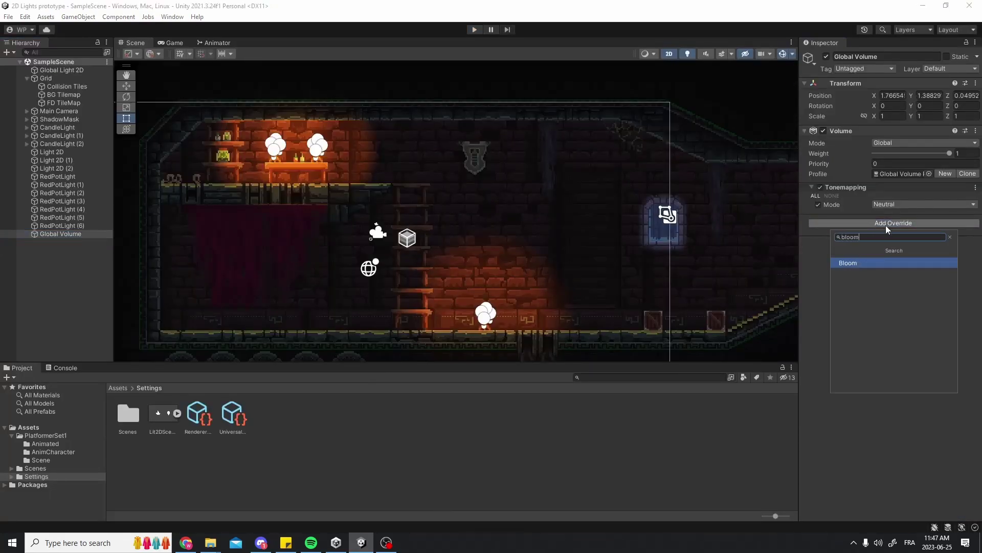
key("Return")
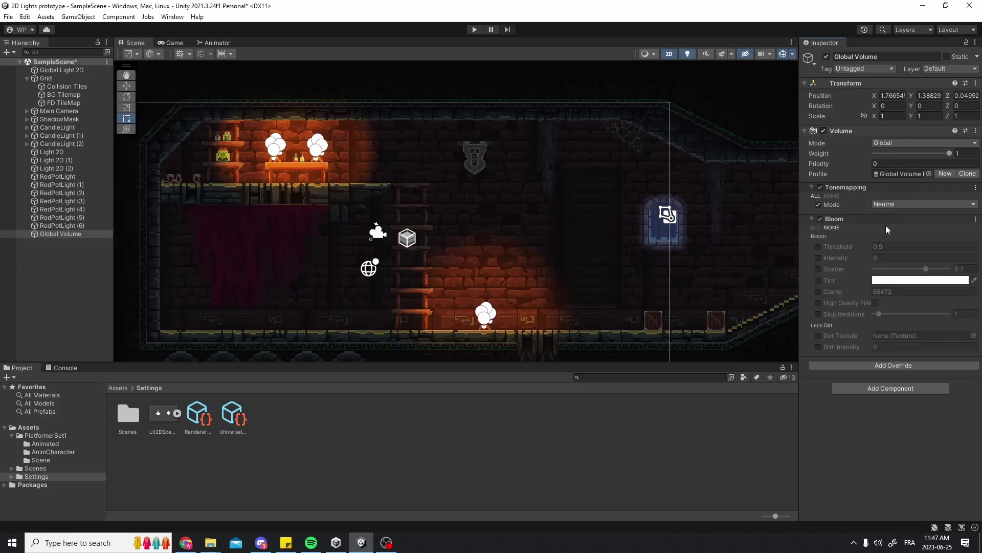
Enable all parameters of the Bloom override and raise its intensity
left_click(816, 227)
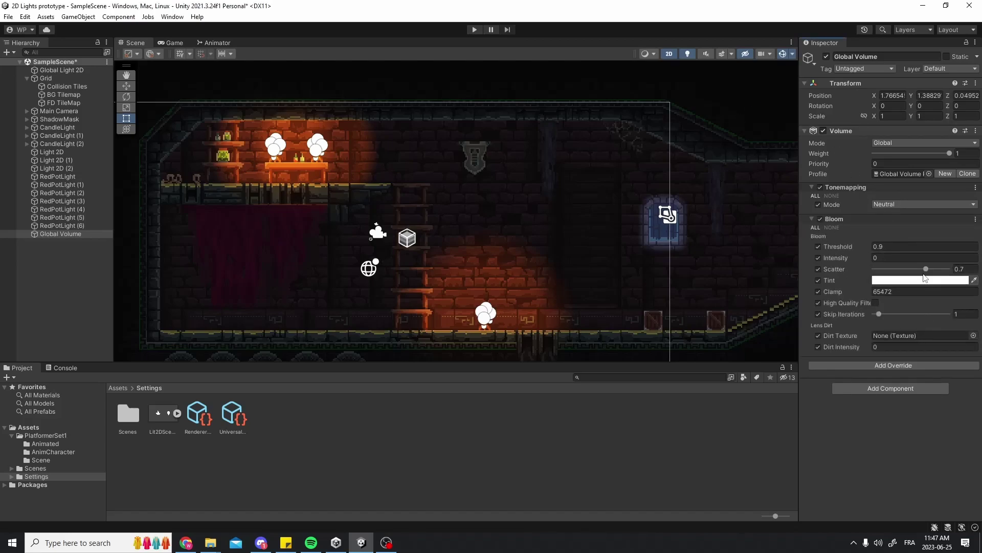
left_click(832, 259)
left_click_drag(831, 258, 53, 256)
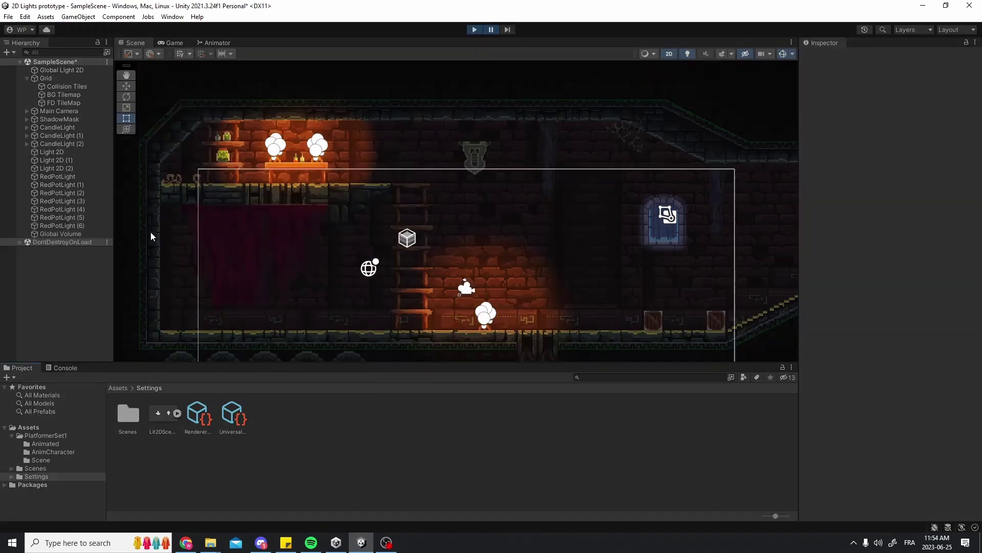
Add a Color Adjustments override to the Global Volume, enable Post Exposure and raise its value
left_click(890, 223)
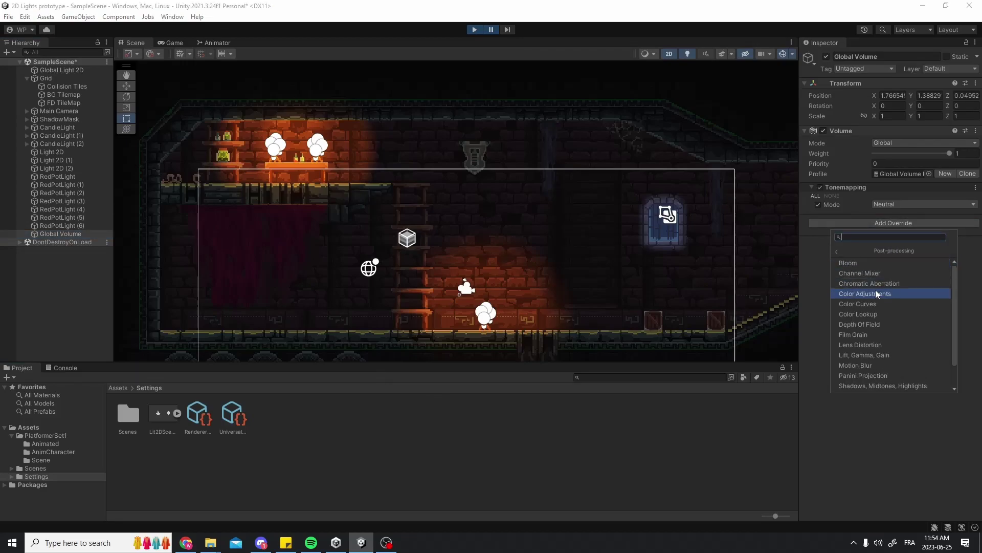
left_click(878, 293)
left_click(818, 236)
mouse_move(839, 236)
left_mouse_down()
mouse_move(881, 236)
mouse_move(851, 238)
left_mouse_up()
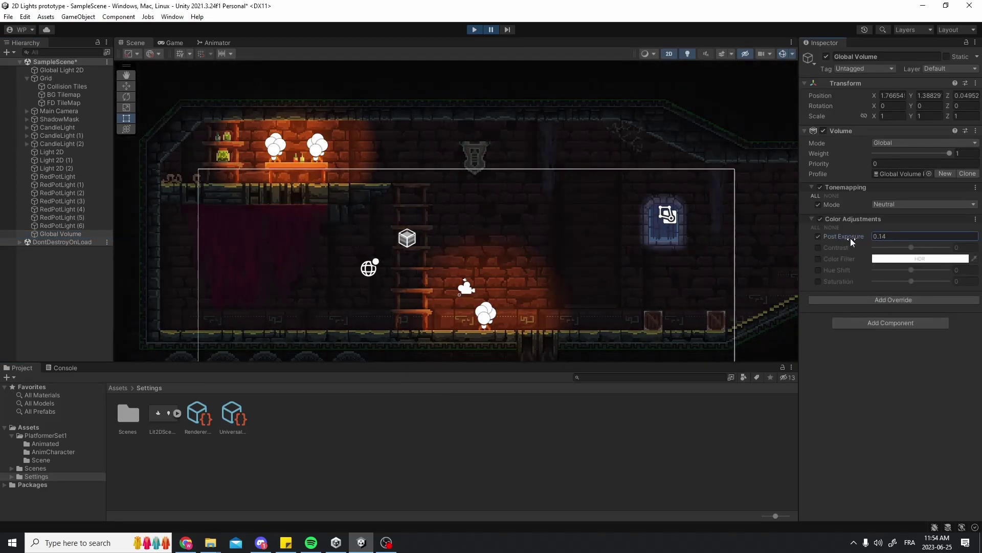
Turn off Post Exposure and try a lower Contrast in the Color Adjustments before disabling it again
left_click(818, 237)
left_click_drag(910, 247, 891, 247)
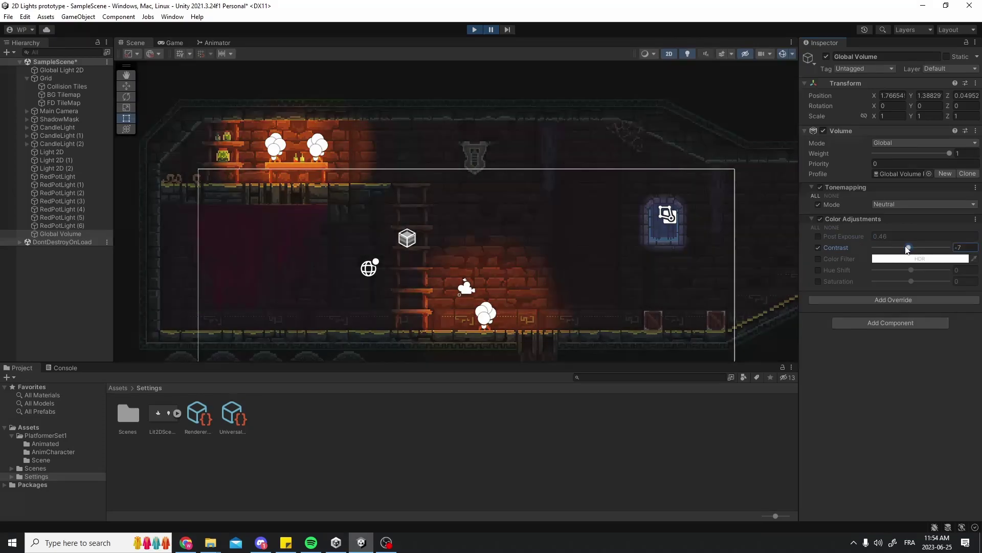
left_click(819, 248)
Enable the Color Filter of the Color Adjustments and try a different HDR color and exposure
left_click(818, 259)
left_click(920, 258)
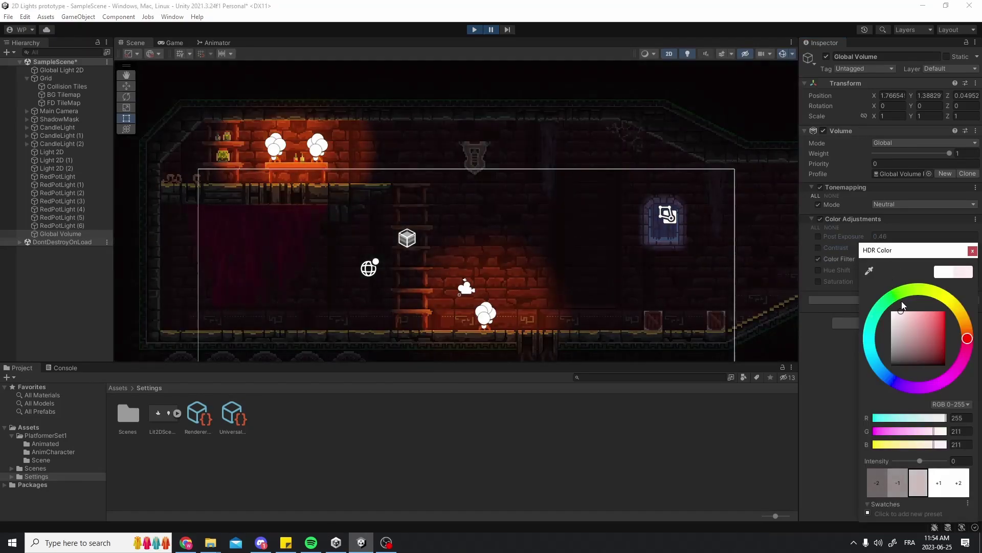
mouse_move(899, 311)
left_mouse_down()
mouse_move(945, 339)
mouse_move(965, 306)
mouse_move(893, 286)
mouse_move(850, 337)
left_mouse_up()
left_click(937, 487)
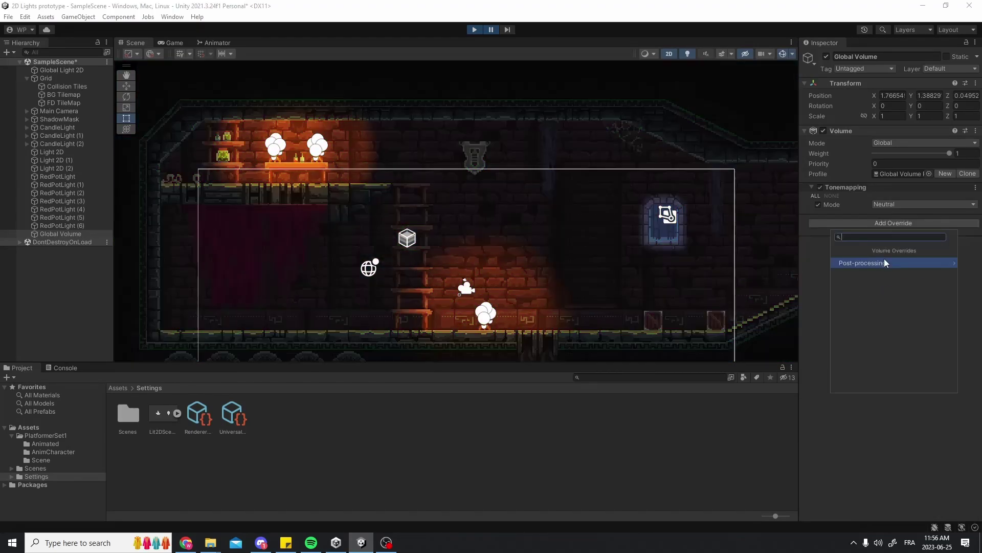
Add a Color Curves override to the Global Volume and show its Hue Vs Sat curve
left_click(880, 261)
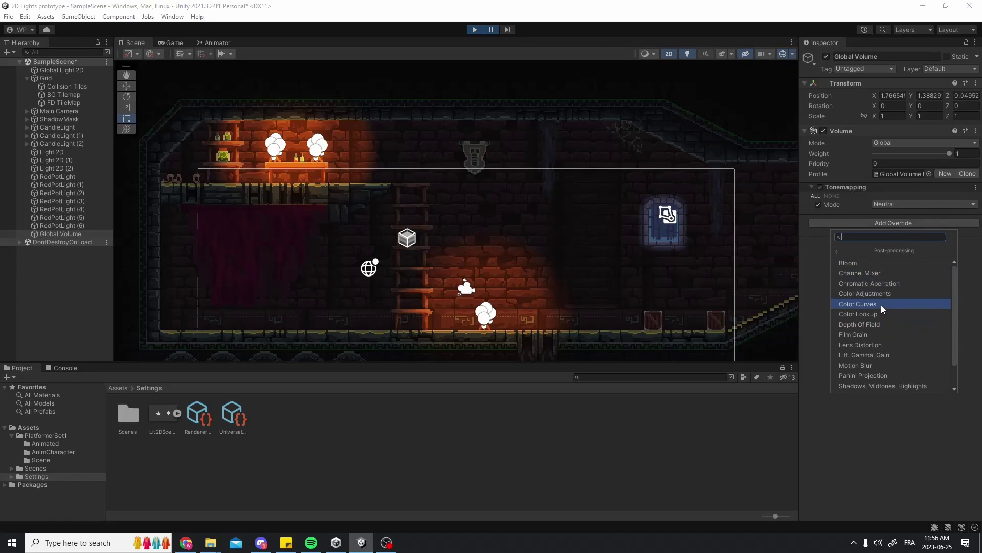
left_click(859, 304)
left_click(868, 243)
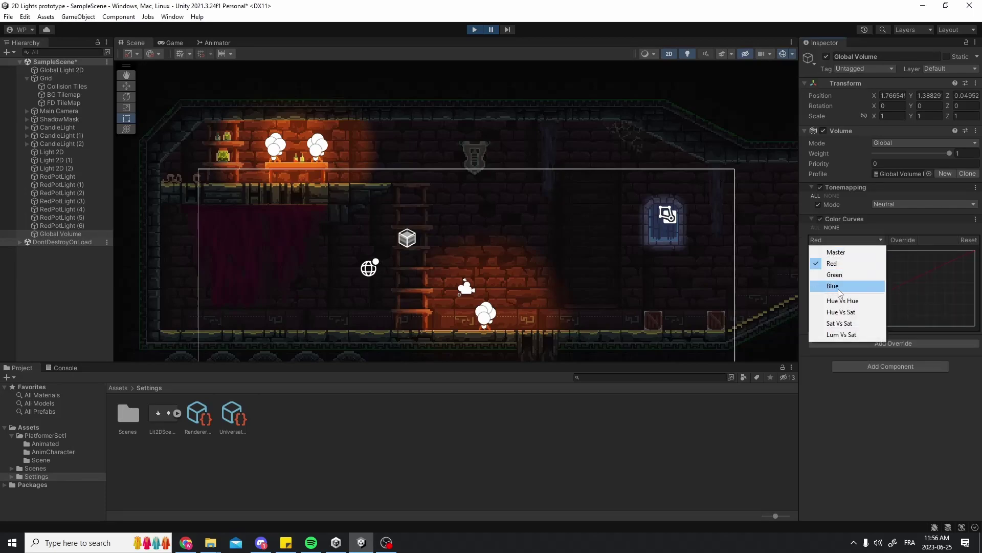
left_click(839, 312)
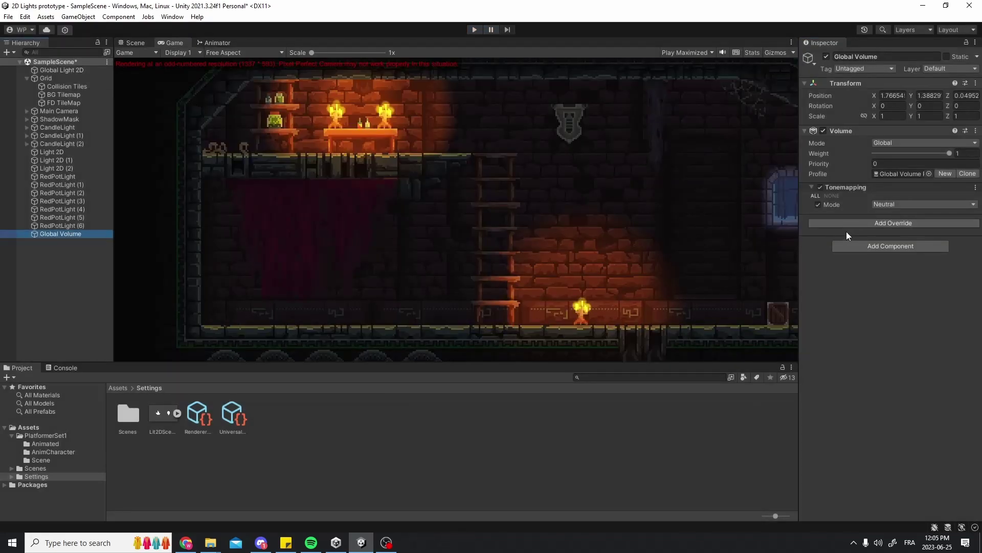
Add a Film Grain post-processing override to the Global Volume
left_click(859, 224)
left_click(861, 254)
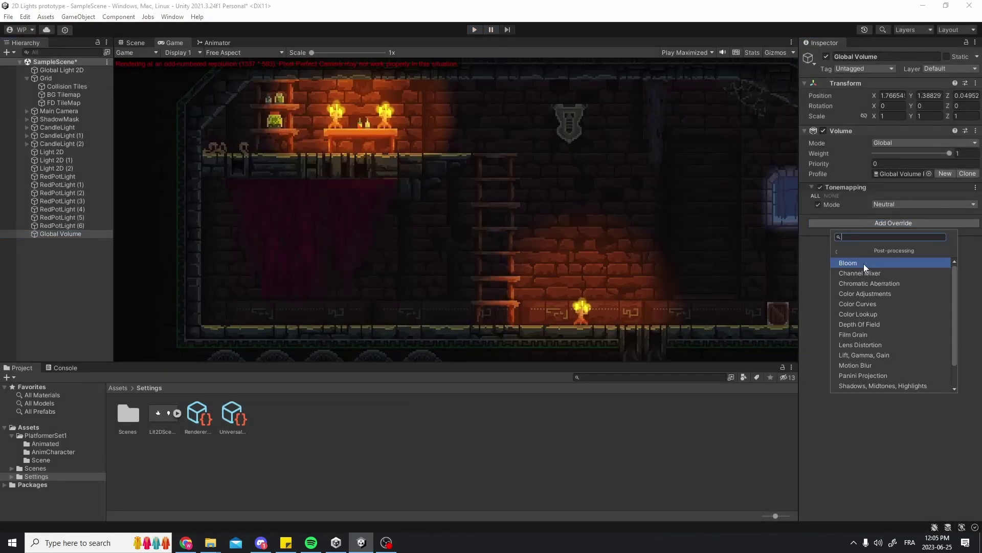
left_click(861, 334)
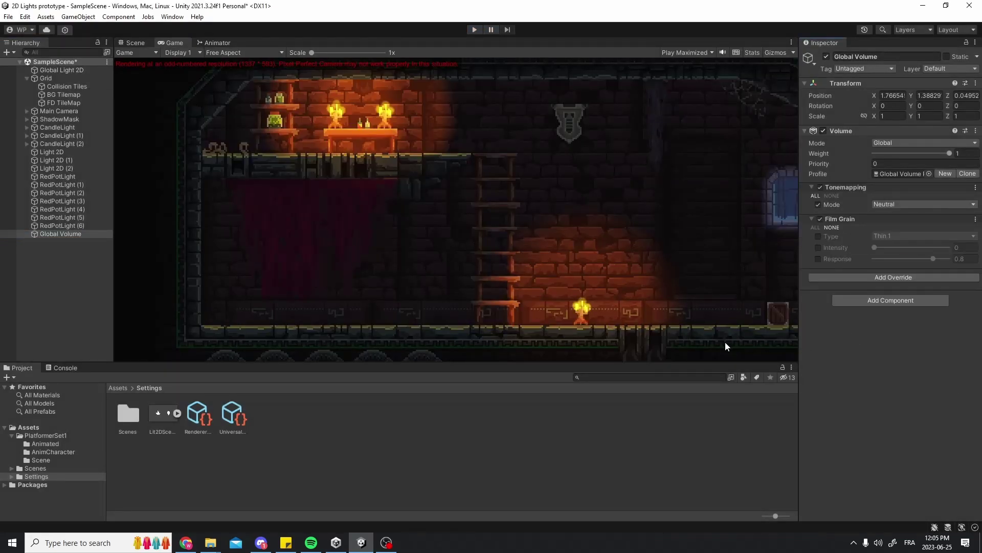
Enable all Film Grain parameters, set the type to Medium 4, and run the game to preview the scene
left_click(813, 228)
left_click(903, 235)
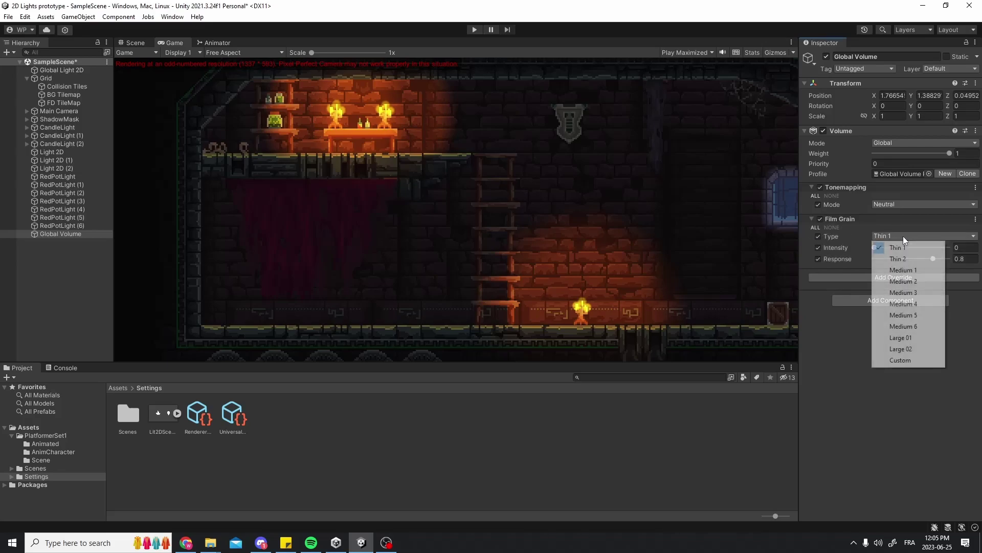
left_click(913, 305)
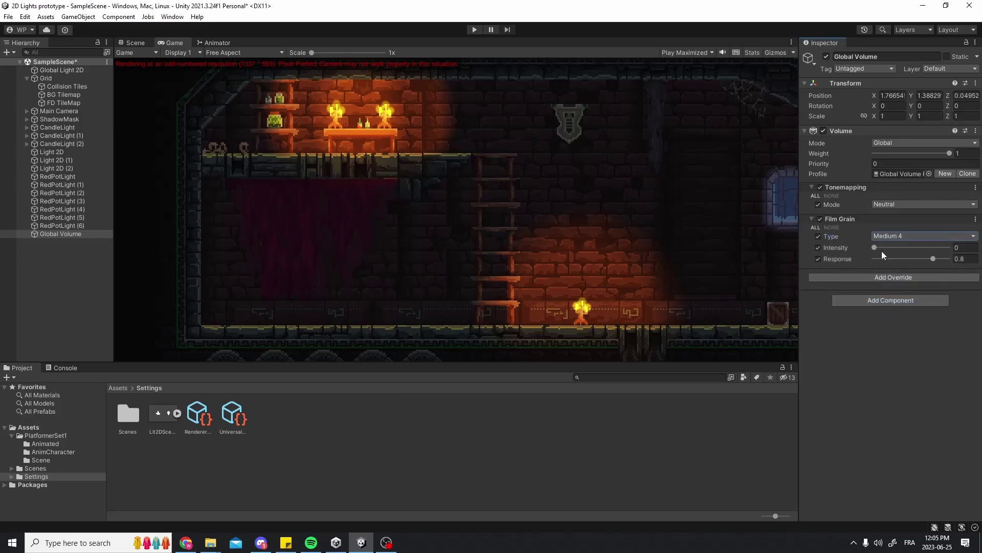
key("ctrl+p")
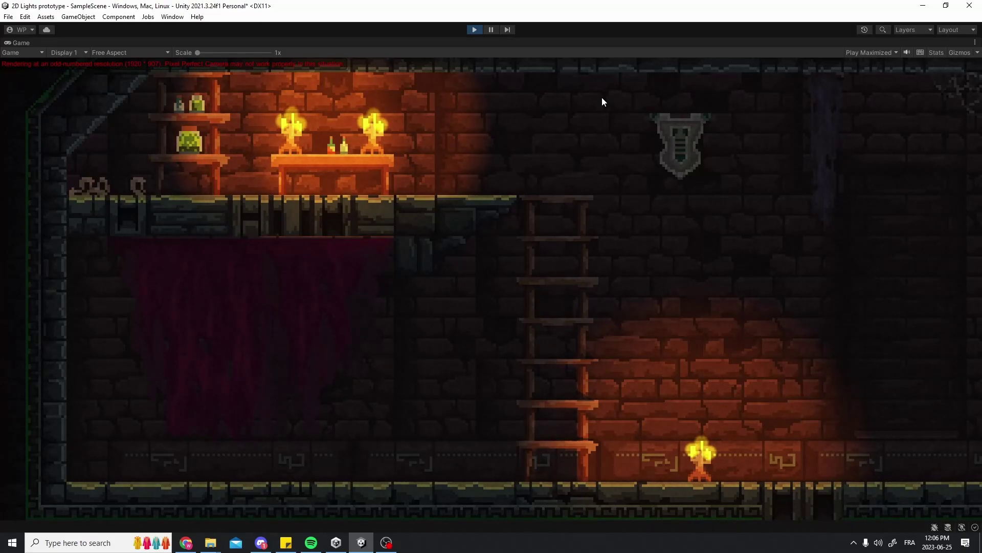
key("d")
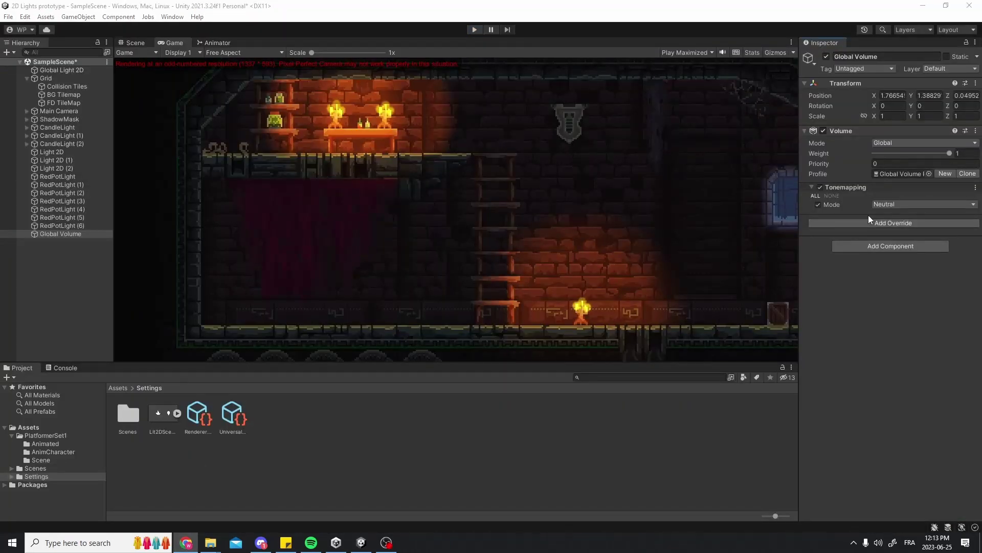
Add a Lens Distortion post-processing override to the Global Volume
left_click(883, 223)
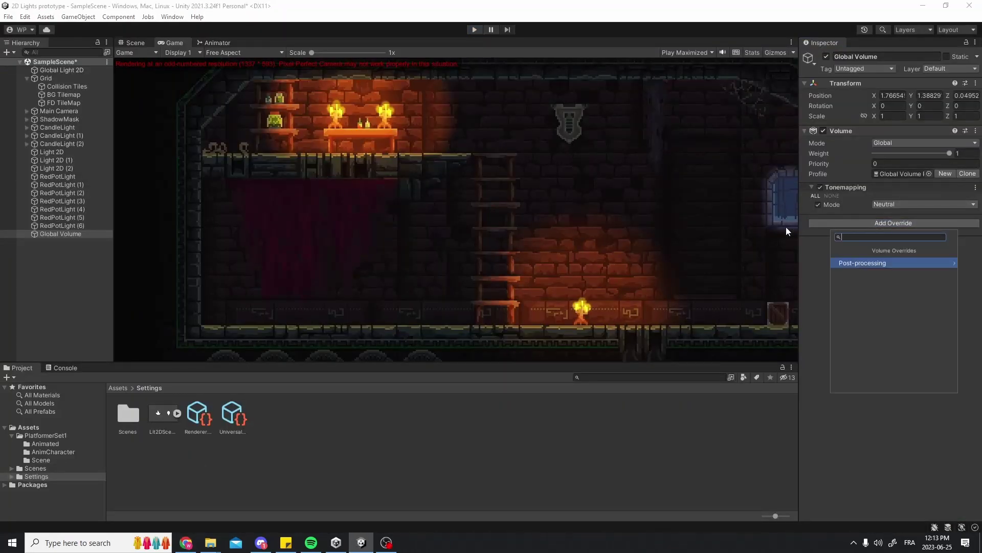
left_click(864, 263)
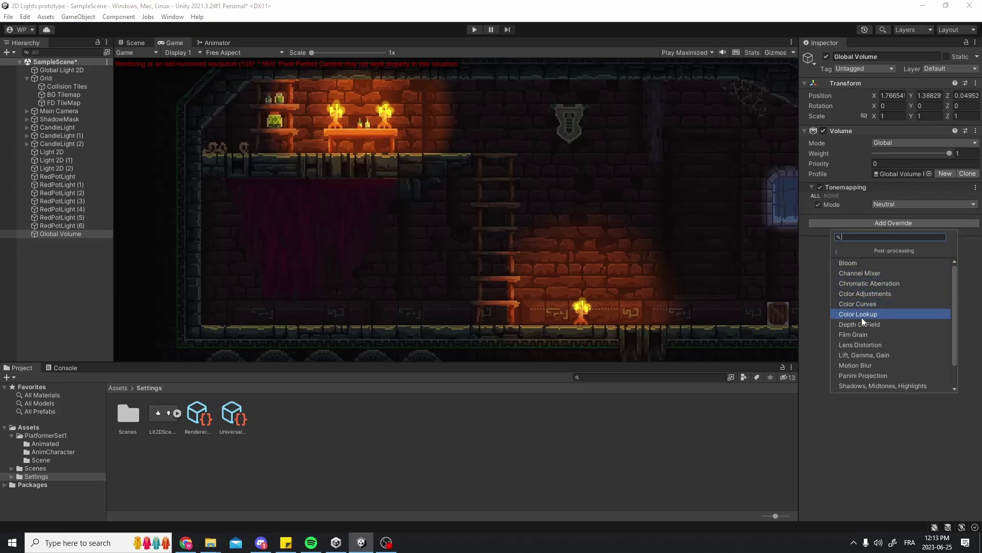
left_click(861, 344)
Enable all Lens Distortion parameters, raise the intensity to about 0.8, and run the game to preview it
left_click(815, 227)
left_click(908, 236)
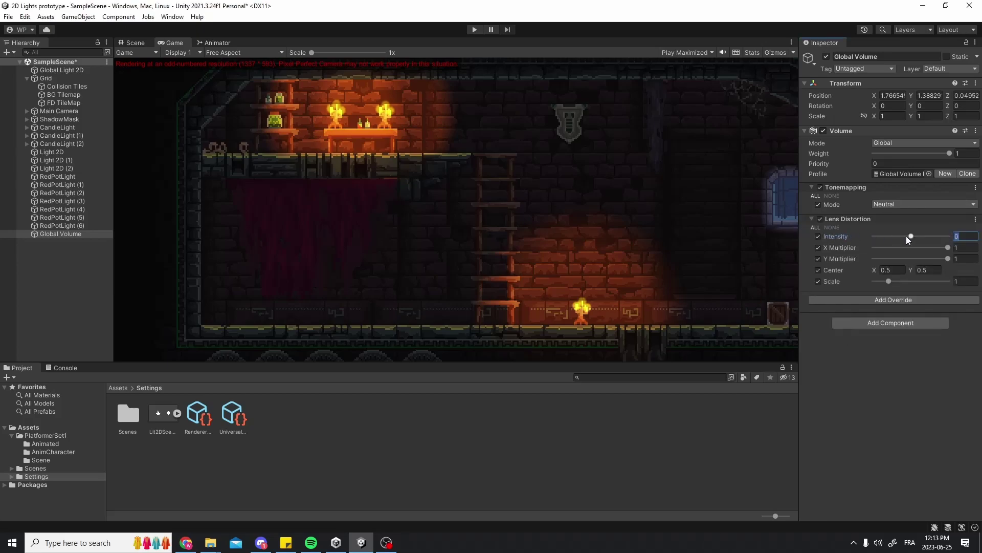
left_click_drag(911, 237, 943, 239)
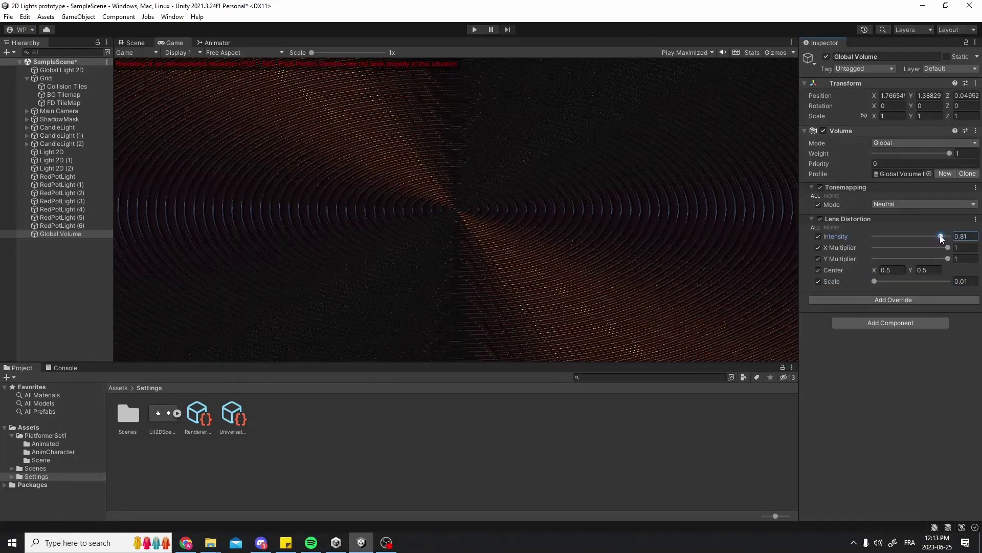
key("ctrl+p")
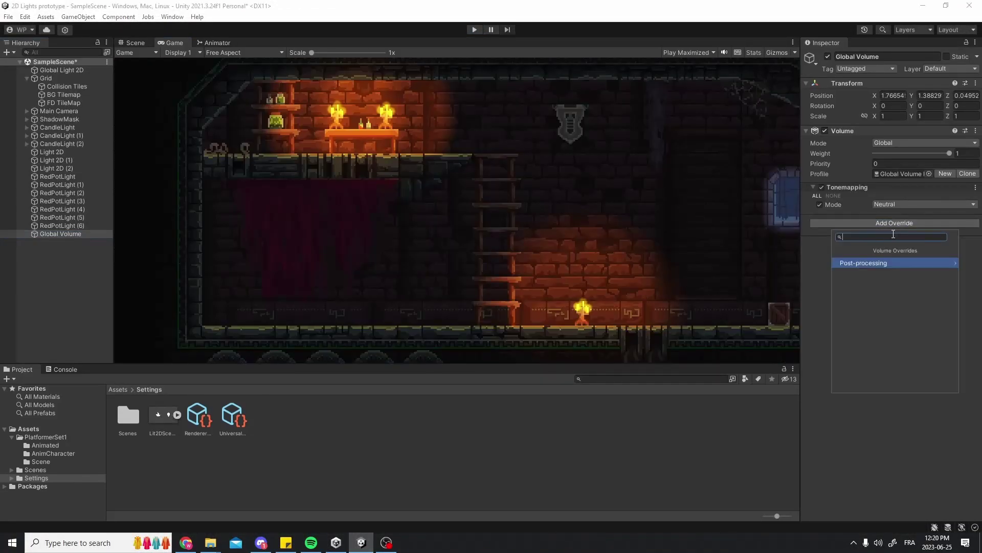
Add a White Balance override to the Global Volume with Temperature disabled and Tint set to -100
left_click(869, 262)
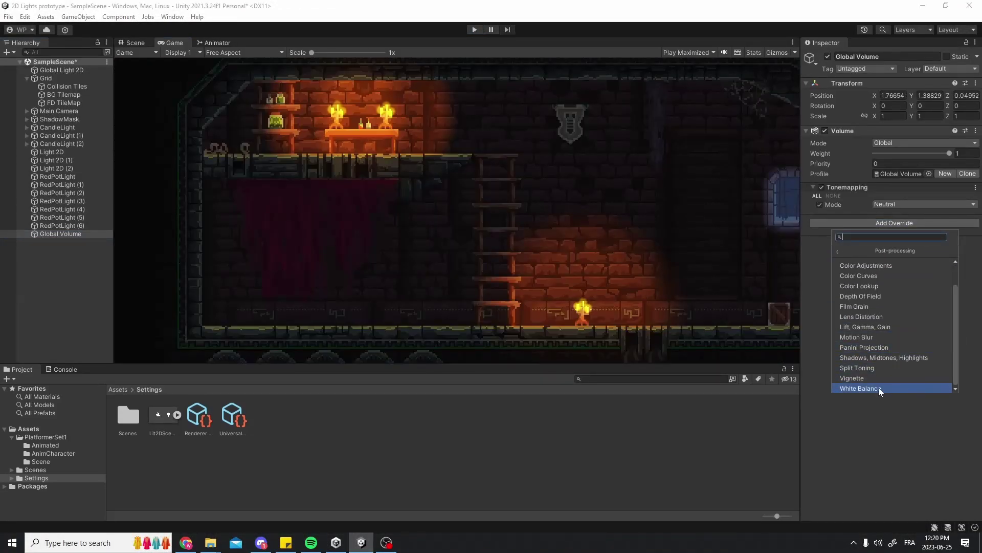
left_click(880, 388)
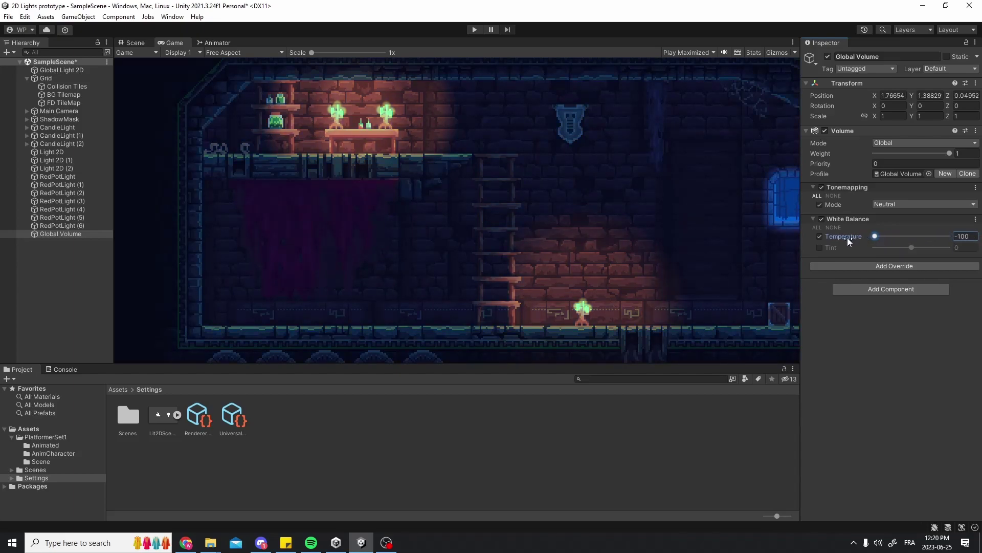
left_click(820, 237)
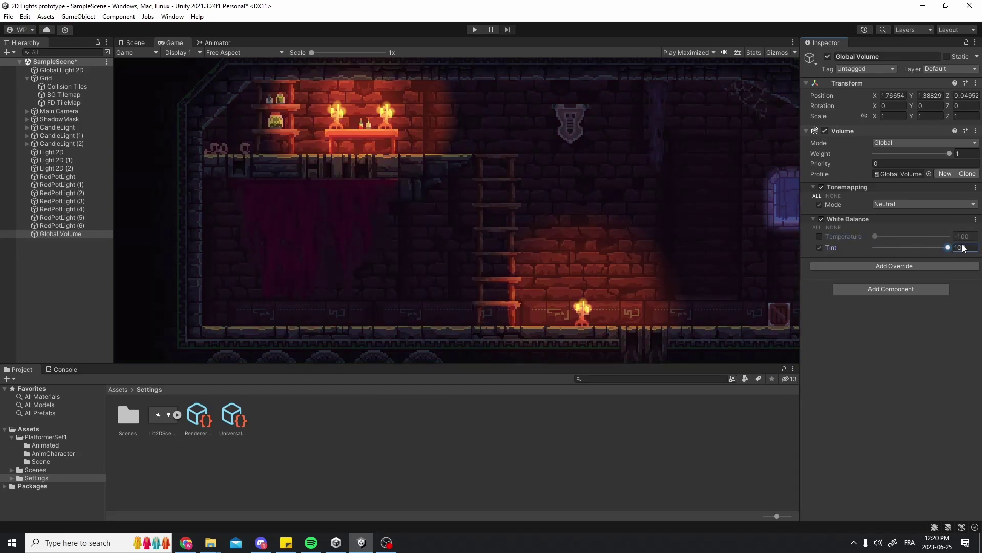
left_click_drag(948, 248, 864, 250)
Add the Lift, Gamma, Gain and the Shadows, Midtones, Highlights overrides to the Global Volume
left_click(865, 266)
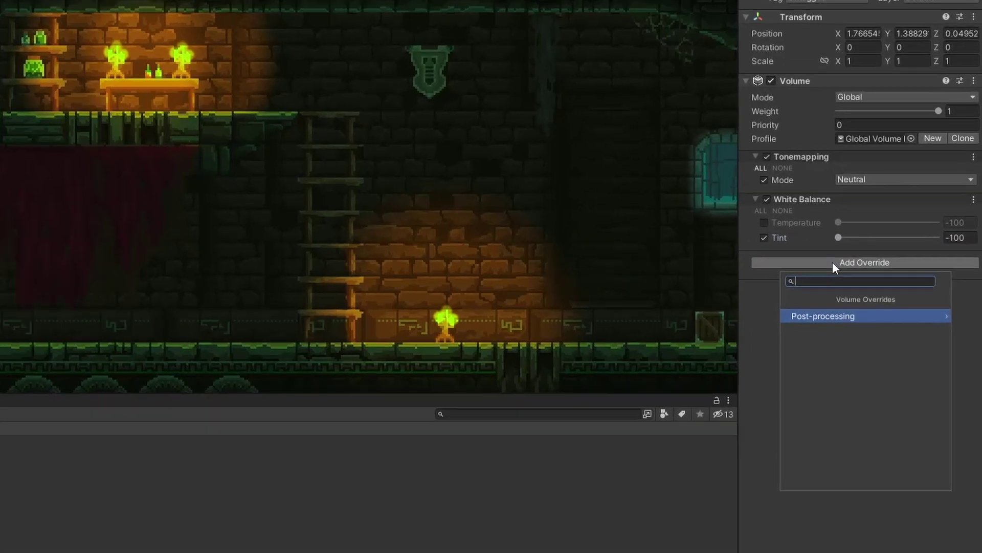
left_click(869, 304)
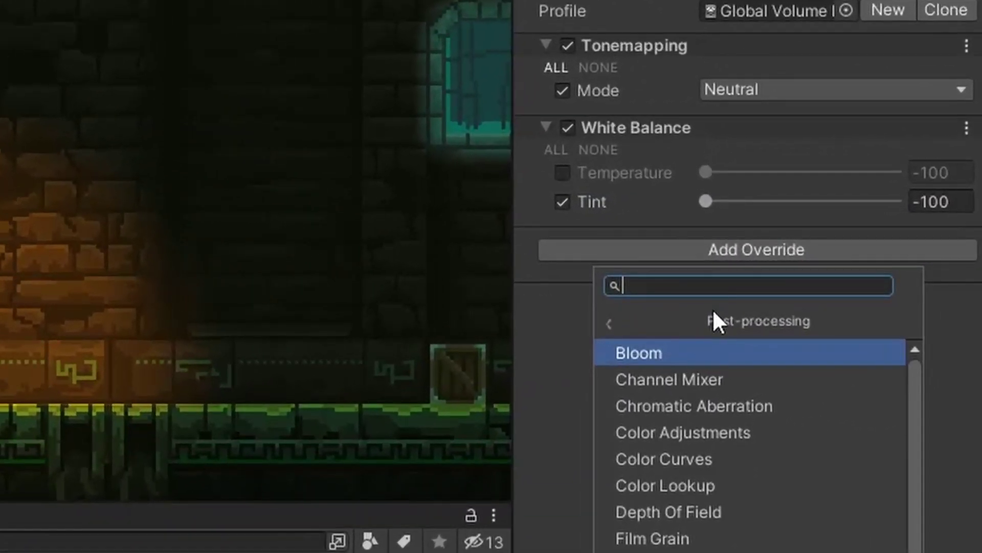
left_click(732, 552)
left_click(735, 512)
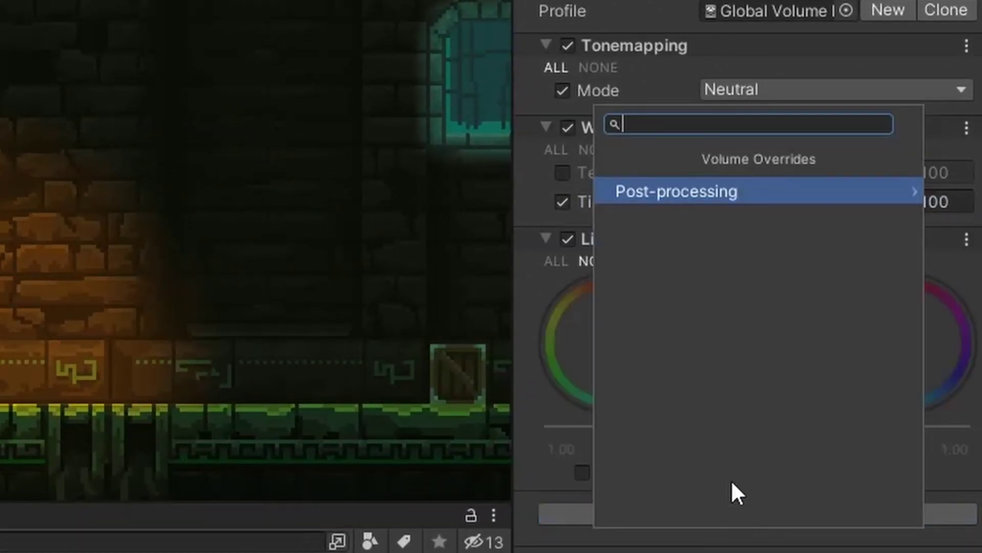
left_click(660, 191)
left_click(717, 484)
Try out color shifts on the color wheels of the newly added grading overrides
scroll(702, 313, "down", 3)
scroll(706, 323, "down", 2)
left_click_drag(642, 450, 629, 346)
left_click_drag(750, 385, 840, 519)
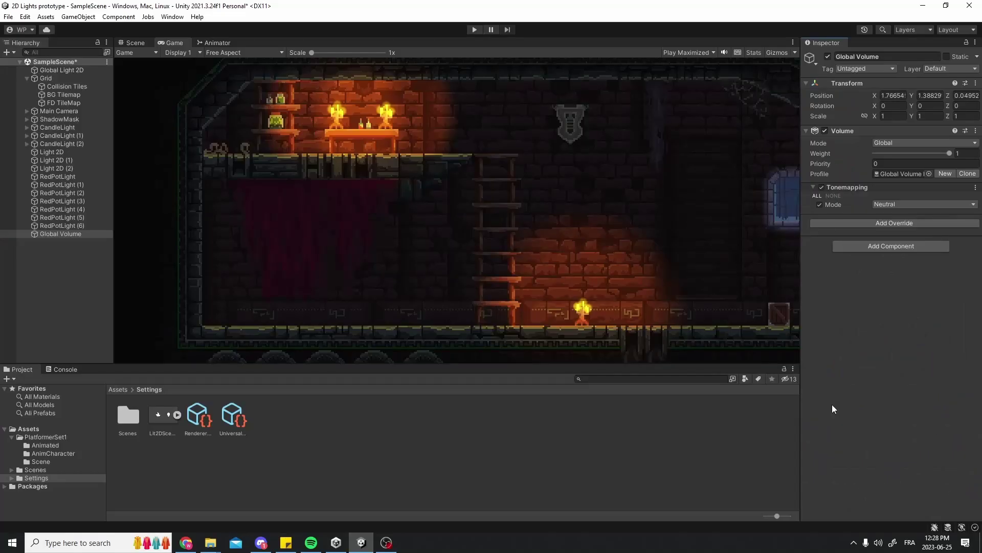
Add a Vignette post-processing override to the Global Volume
left_click(862, 222)
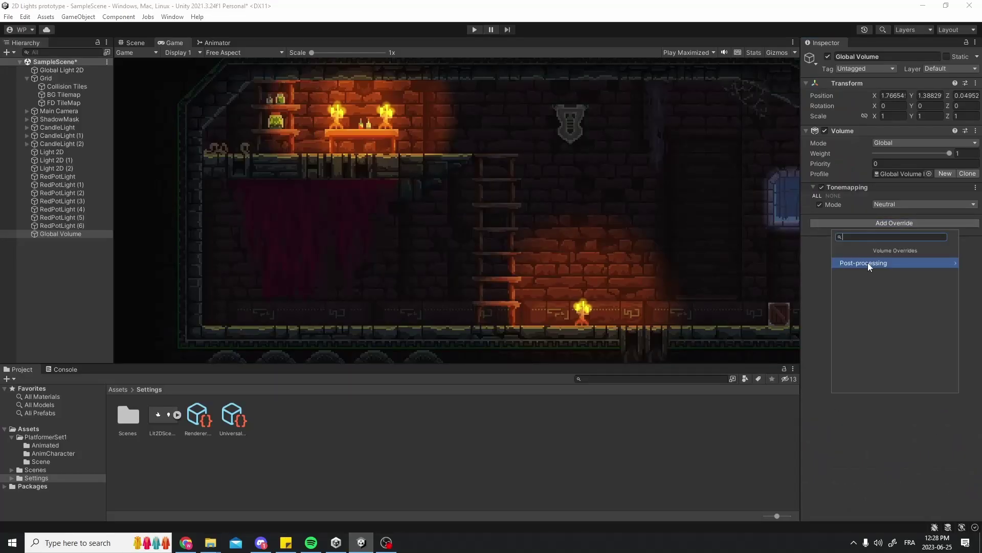
left_click(869, 262)
left_click(853, 378)
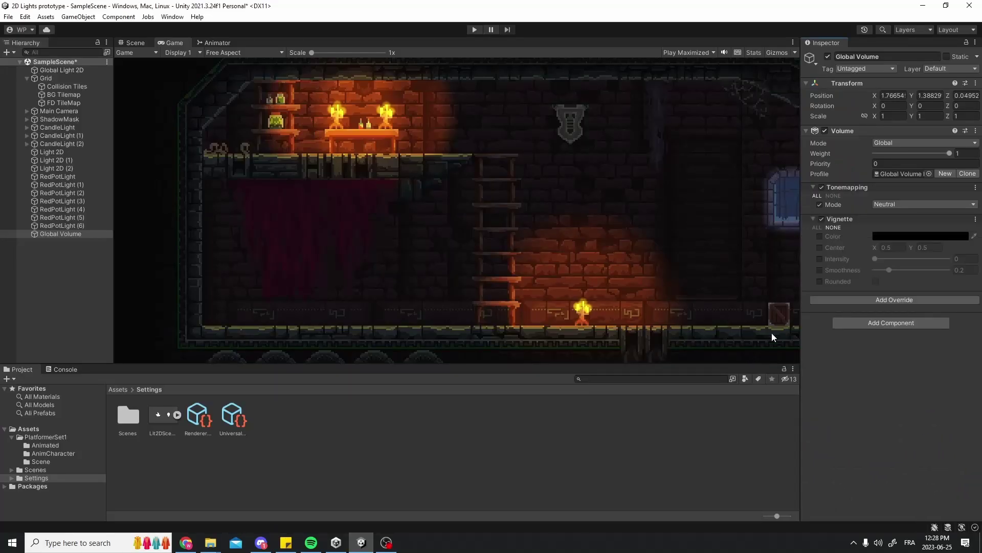
Enable all Vignette parameters, raise the intensity to about 0.4, and try the Rounded option on and off
left_click(818, 228)
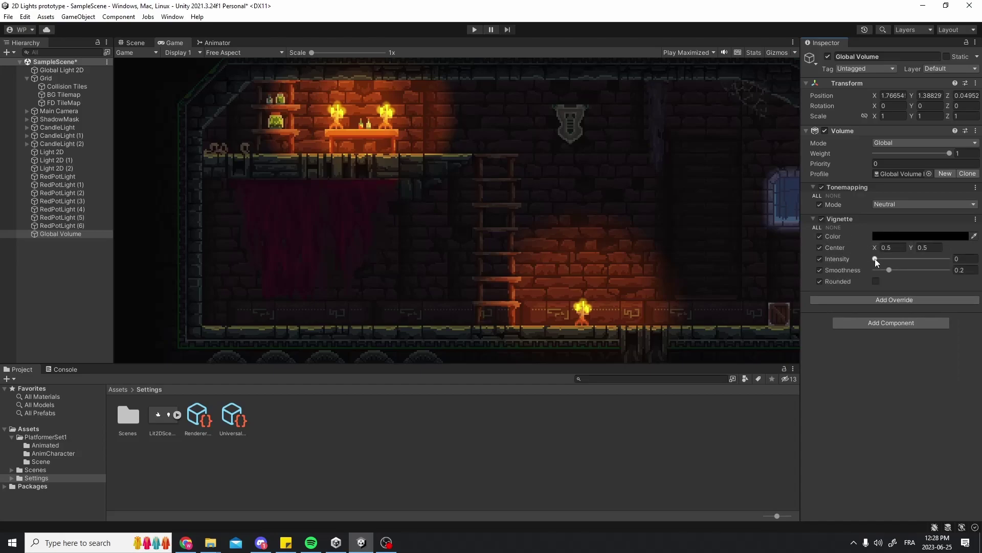
left_click_drag(886, 260, 906, 262)
left_click(875, 281)
left_click(876, 282)
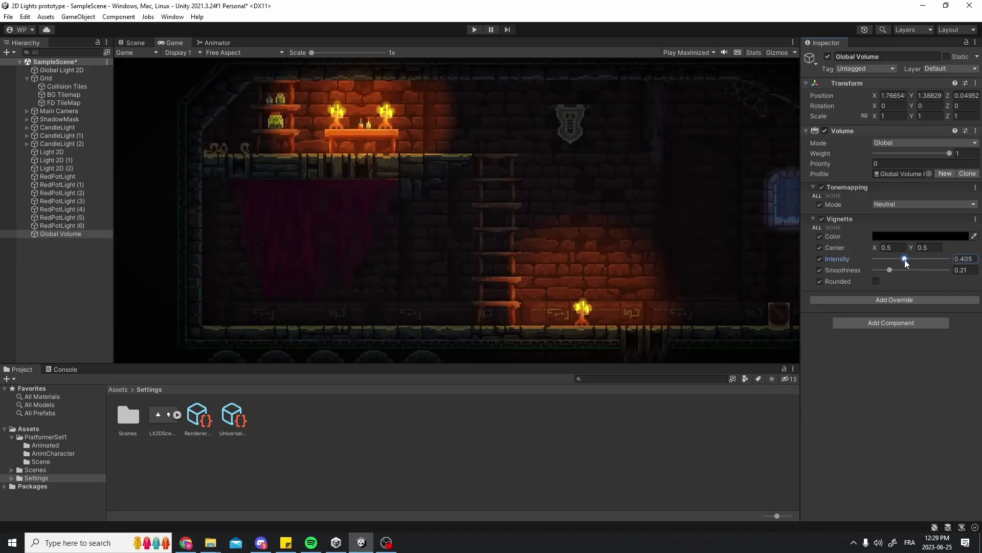
Change the Vignette color to a saturated turquoise
left_click(917, 236)
left_click(869, 317)
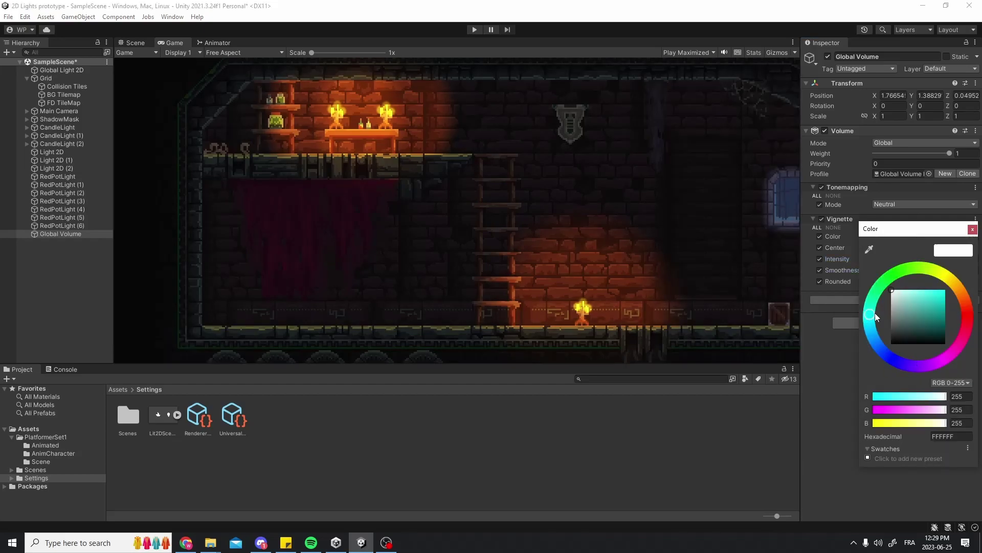
mouse_move(893, 291)
left_mouse_down()
mouse_move(955, 287)
mouse_move(975, 315)
mouse_move(960, 284)
left_mouse_up()
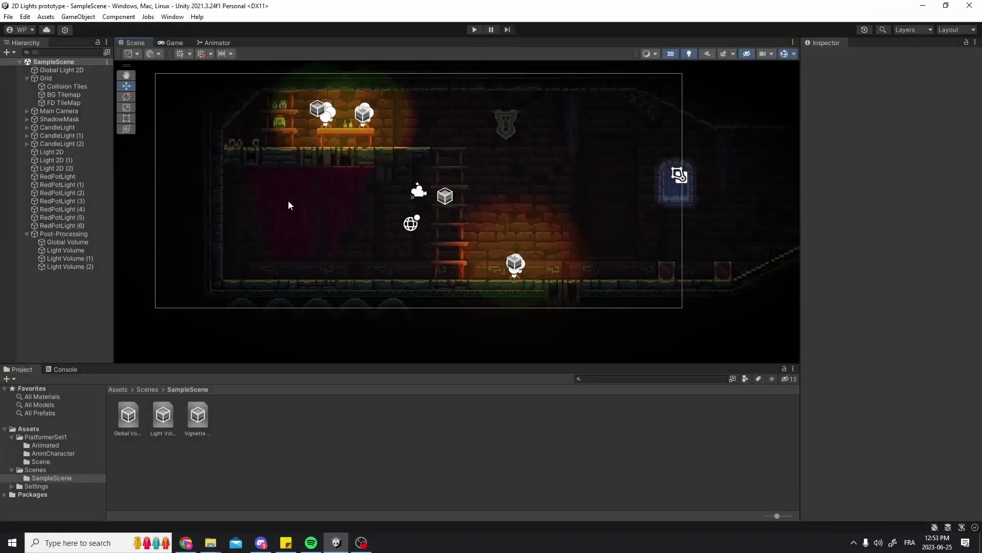
Select the Post-Processing parent object that groups the Global Volume and the Light Volumes
scroll(349, 202, "up", 1)
middle_click_drag(333, 205, 252, 205)
left_click(90, 234)
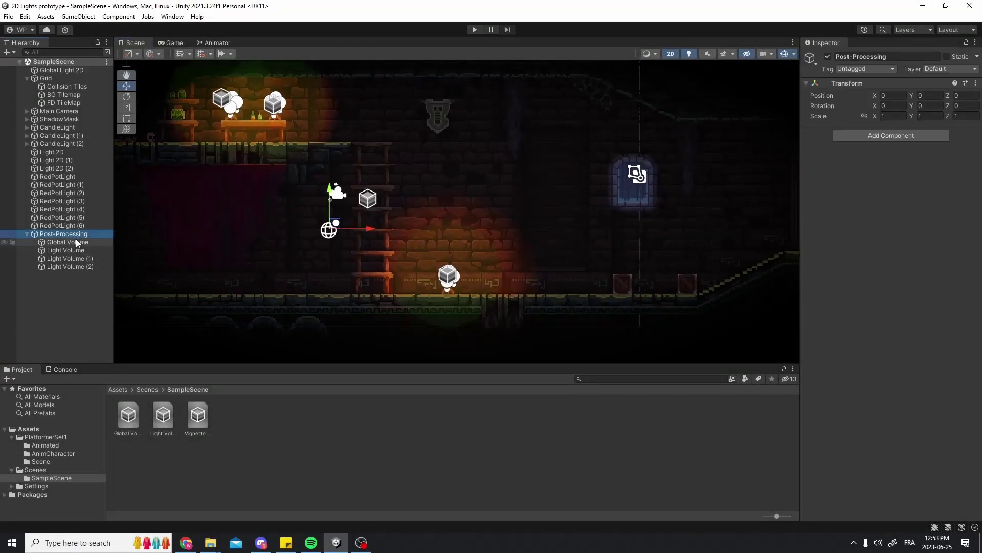
Try a Bloom override on the Global Volume with all of its parameters enabled
left_click(75, 241)
left_click(875, 302)
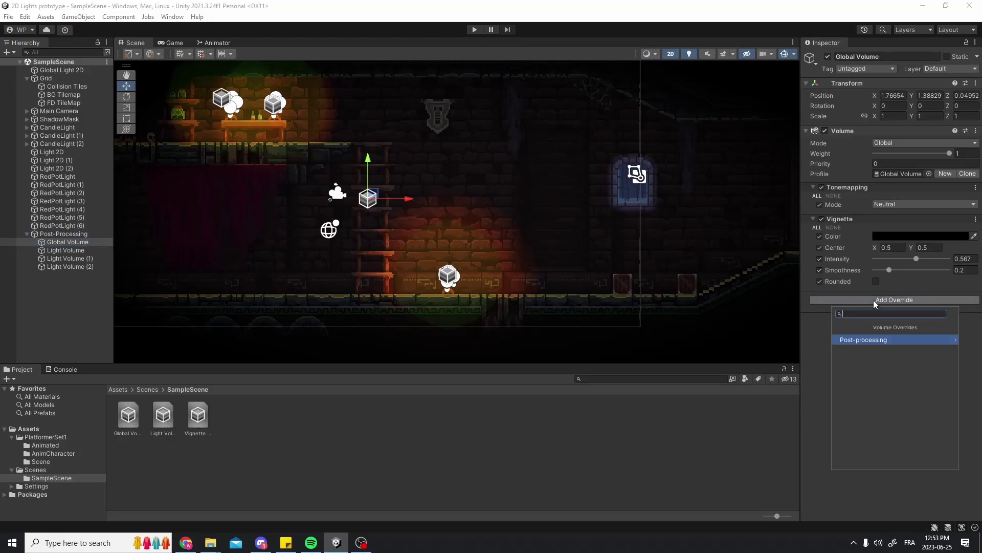
key("Return")
key("Return")
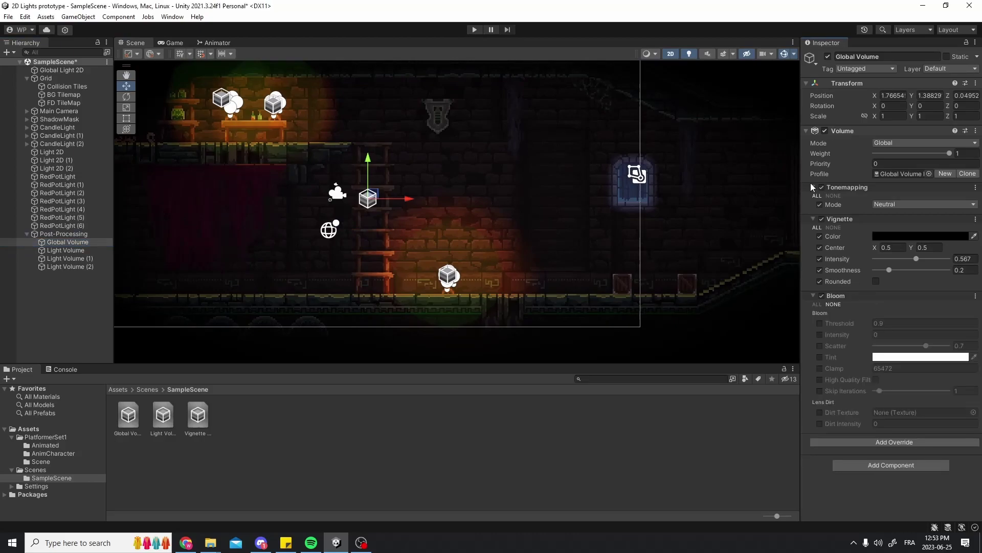
left_click(817, 304)
scroll(445, 222, "up", 3)
middle_click_drag(445, 221, 535, 221)
mouse_move(845, 333)
left_mouse_down()
mouse_move(896, 332)
mouse_move(845, 325)
left_mouse_up()
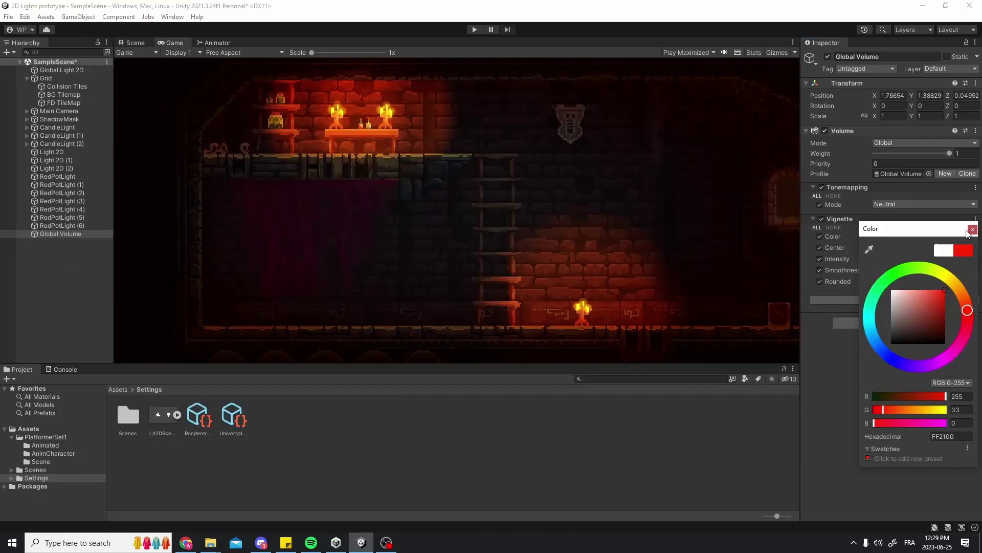
key("Return")
left_click_drag(902, 275, 890, 275)
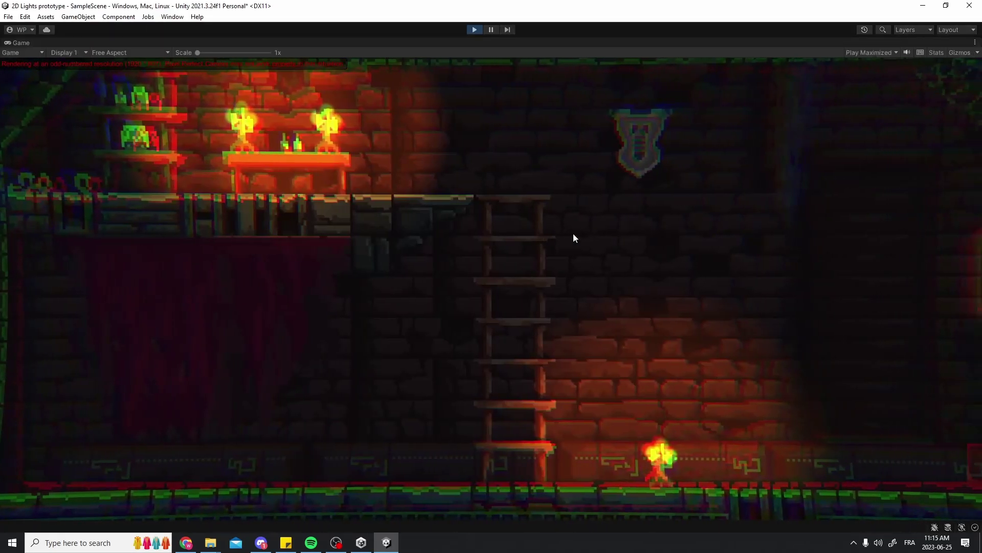
key("d")
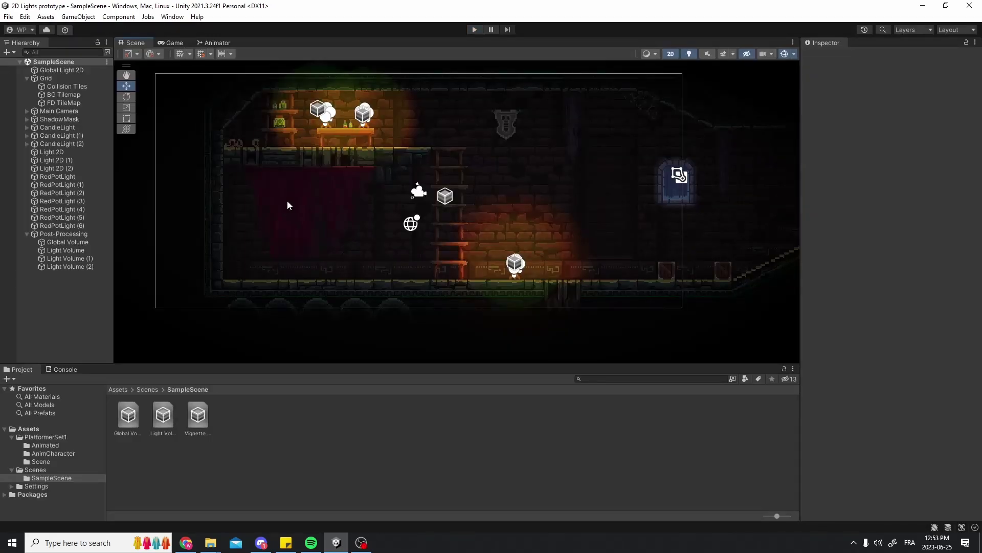
Add a Bloom override to the Global Volume and enable all of its parameters
scroll(287, 205, "up", 2)
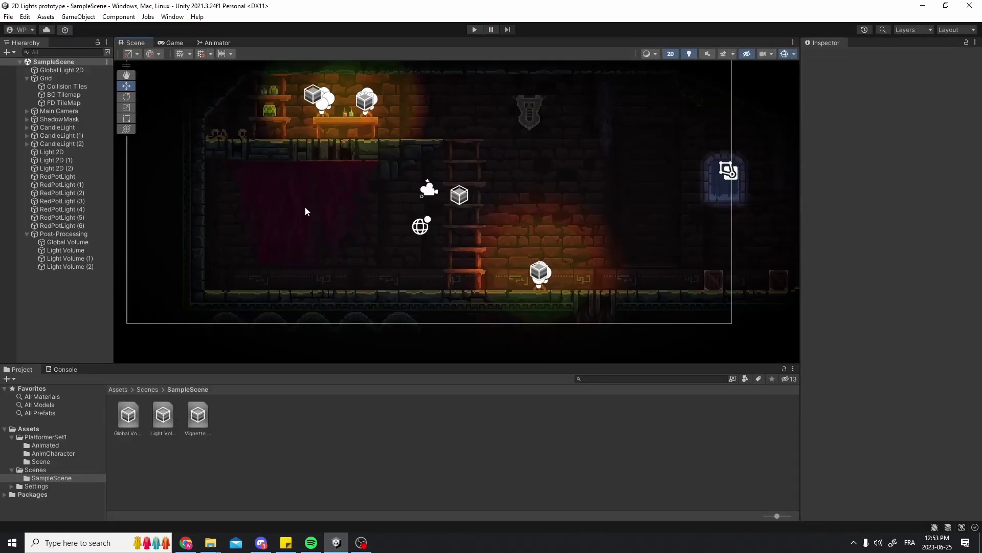
left_click(67, 241)
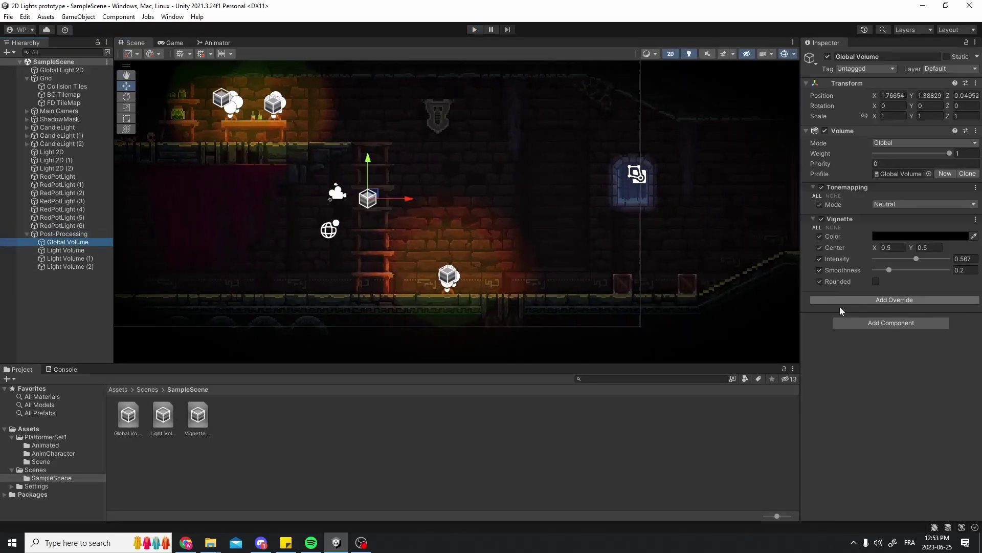
left_click(874, 300)
key("Return")
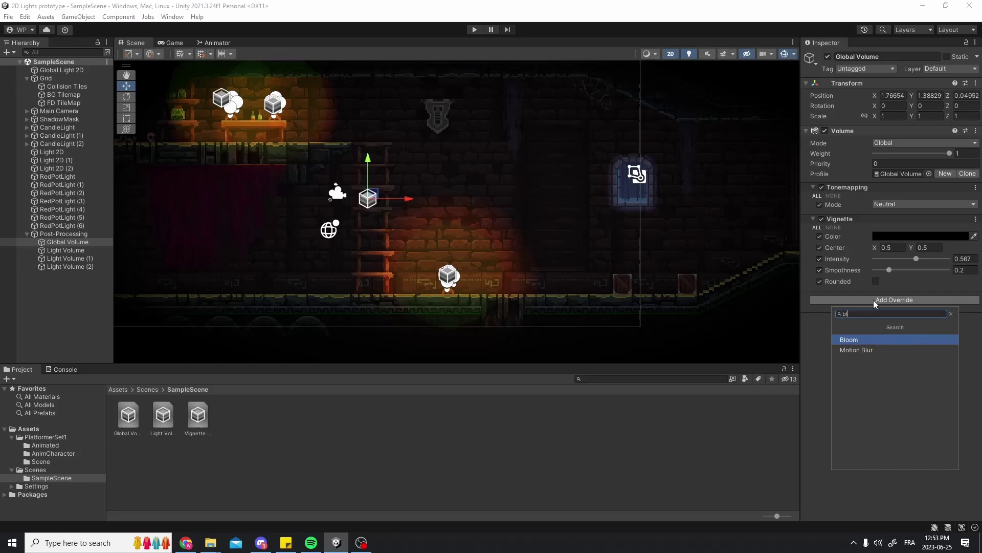
key("Return")
left_click(816, 304)
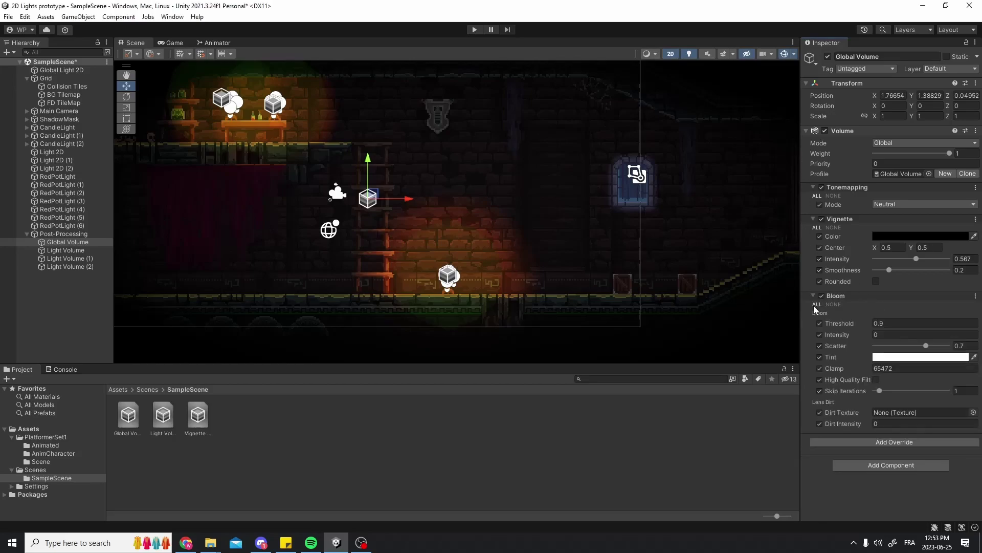
Set the Global Volume's Bloom threshold to 1.11 and intensity to 5.89, and check the glow in the Game view
scroll(432, 219, "up", 2)
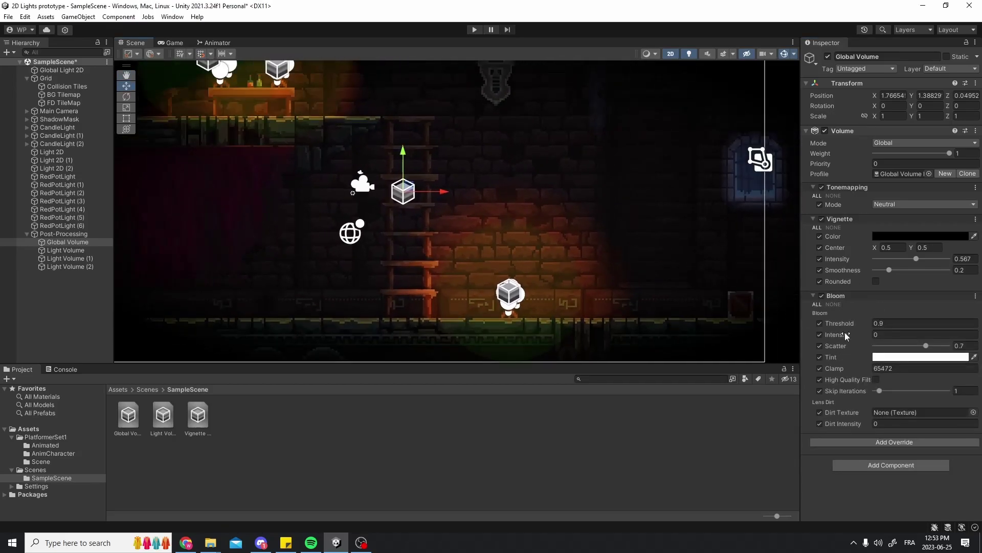
left_click_drag(845, 333, 932, 330)
left_click(885, 322)
type("3.6")
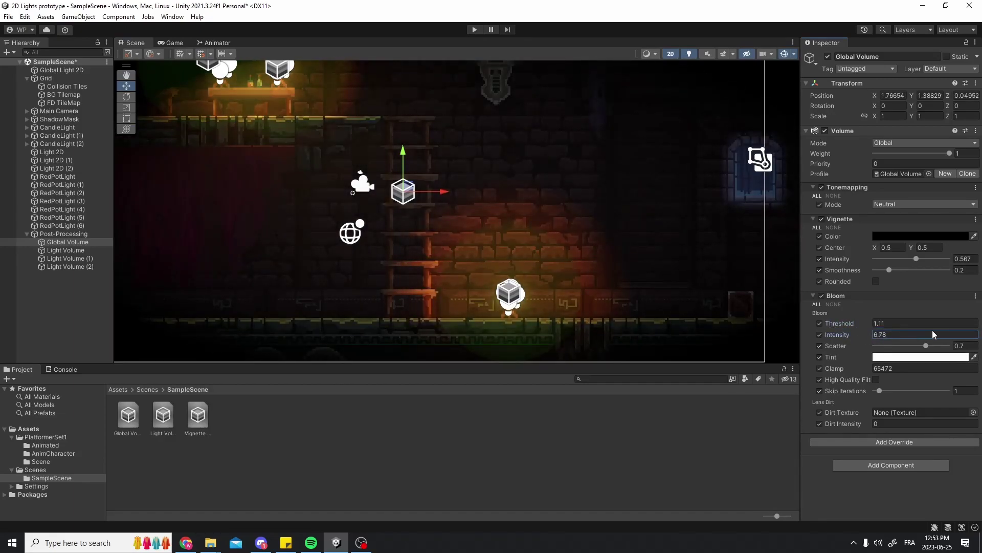
left_click(210, 121)
left_click(172, 43)
left_click(135, 41)
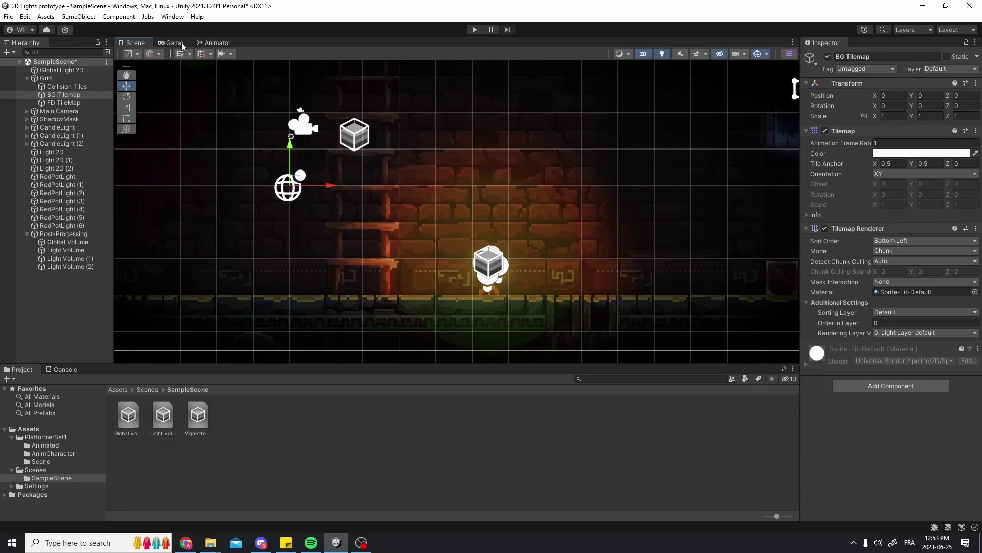
Add a Film Grain post-processing override to the Global Volume
left_click(68, 242)
left_click(891, 441)
left_click(893, 318)
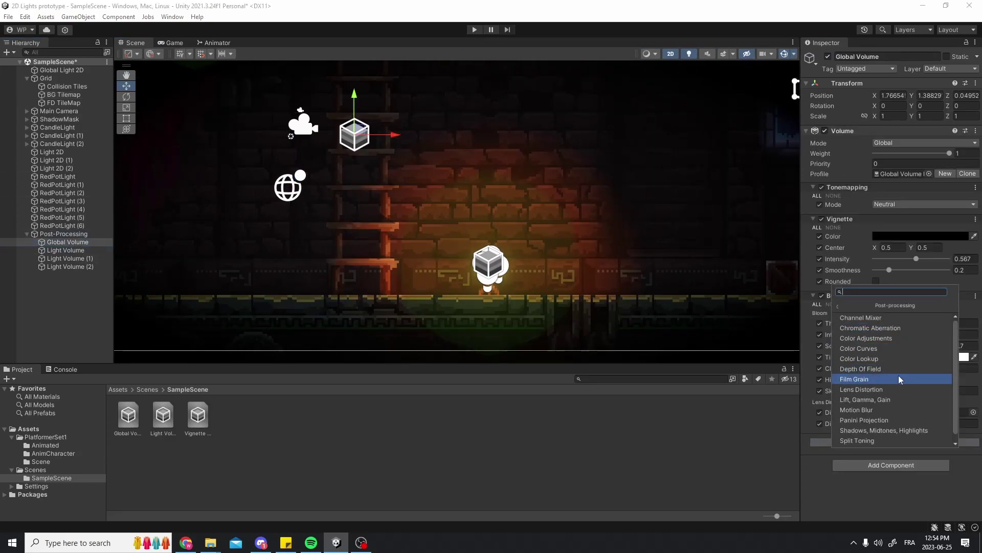
left_click(644, 446)
Create a Box Volume under the Post-Processing parent in the potion-shelf room
middle_click_drag(648, 234, 478, 235)
right_click(53, 233)
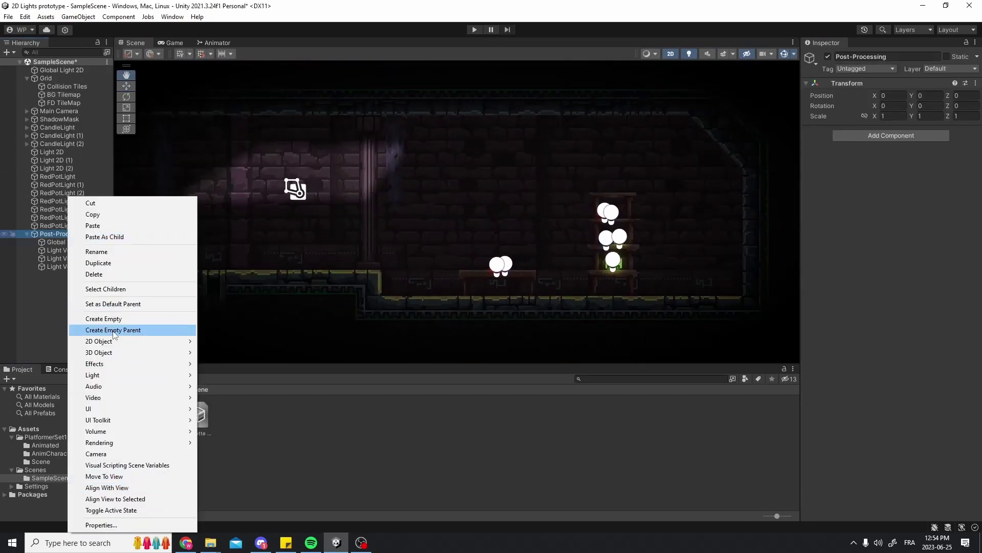
mouse_move(97, 431)
left_click(241, 446)
scroll(278, 167, "down", 2)
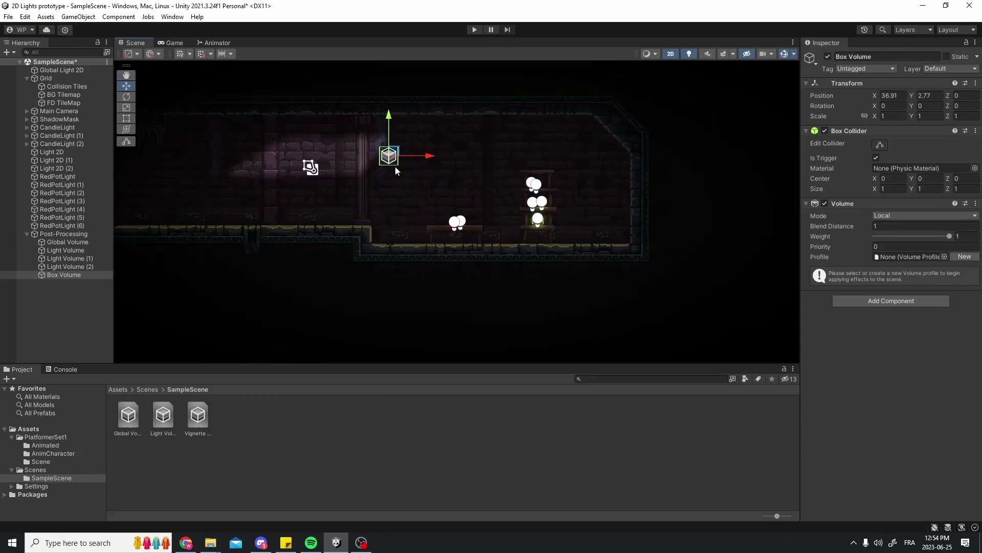
Resize the Box Volume's collider to about 18.1 by 8.8 units so it covers the whole potion-shelf room
key("c")
left_click_drag(399, 155, 628, 155)
left_click_drag(504, 146, 504, 114)
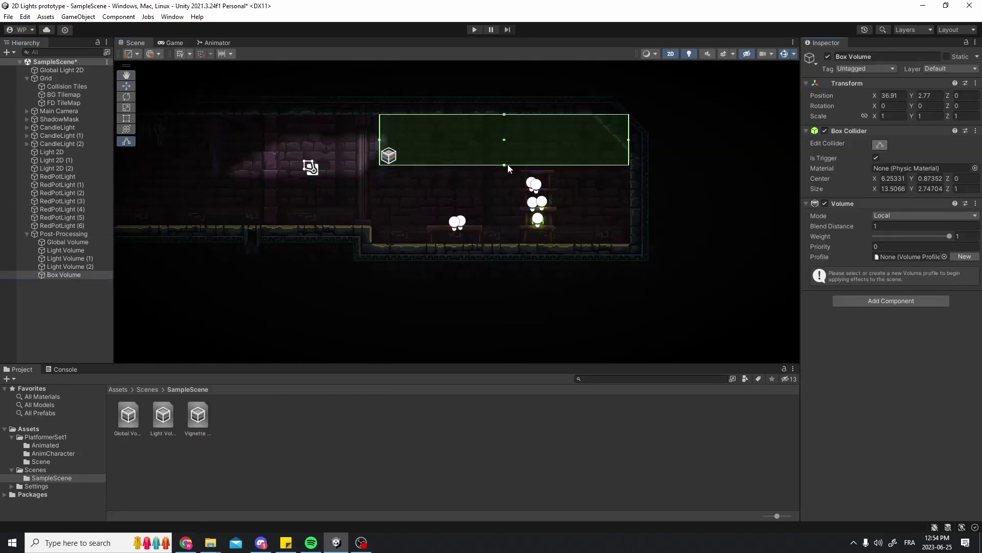
left_click_drag(504, 165, 504, 246)
left_click_drag(629, 139, 643, 139)
left_click_drag(511, 245, 511, 261)
left_click_drag(511, 114, 512, 98)
middle_click_drag(418, 156, 471, 157)
left_click_drag(432, 180, 360, 181)
Set the Box Volume's priority to 1 and blend distance to 2.04, and create a new volume profile for it
left_click(883, 246)
type("1")
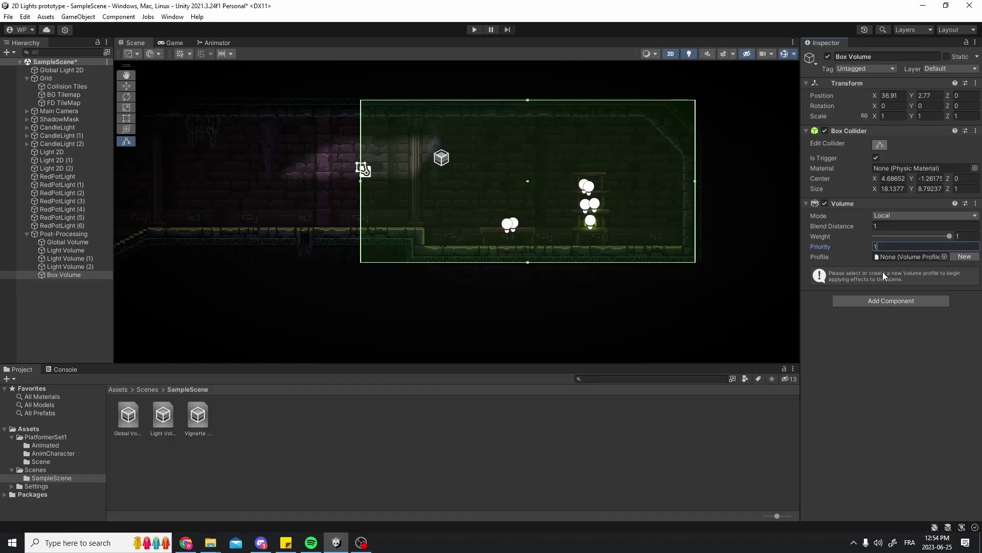
left_click_drag(827, 223, 842, 221)
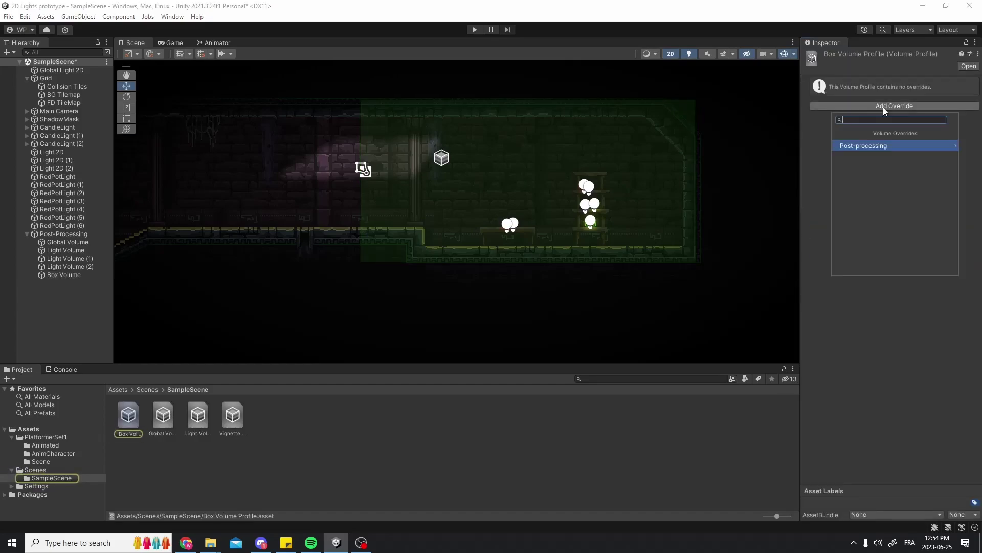
Add a Chromatic Aberration override to the Box Volume profile and set its intensity to 0.238
left_click(883, 146)
left_click(820, 99)
left_click_drag(873, 99, 891, 99)
Add a Color Adjustments override to the Box Volume profile with a muted green color filter, contrast 12 and saturation -13
left_click(887, 117)
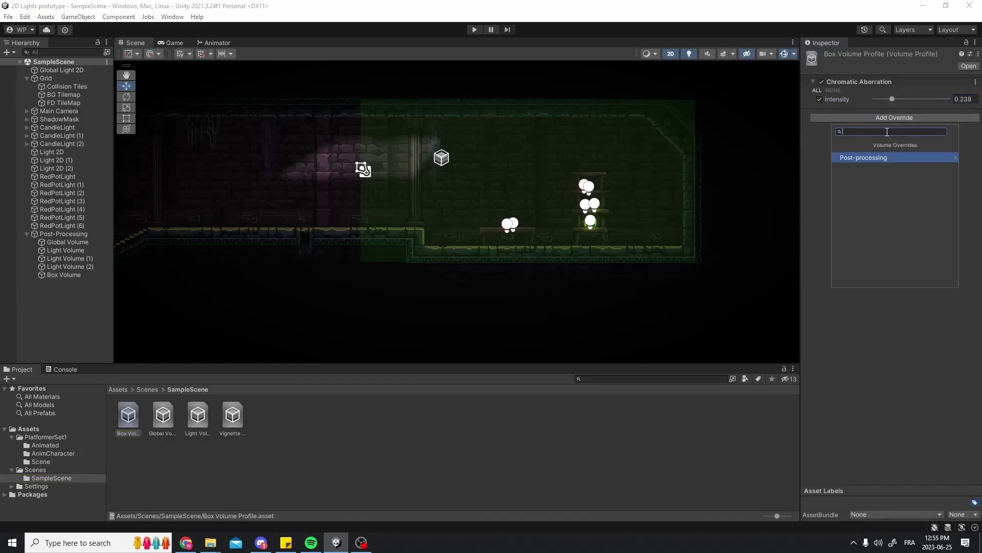
left_click(893, 157)
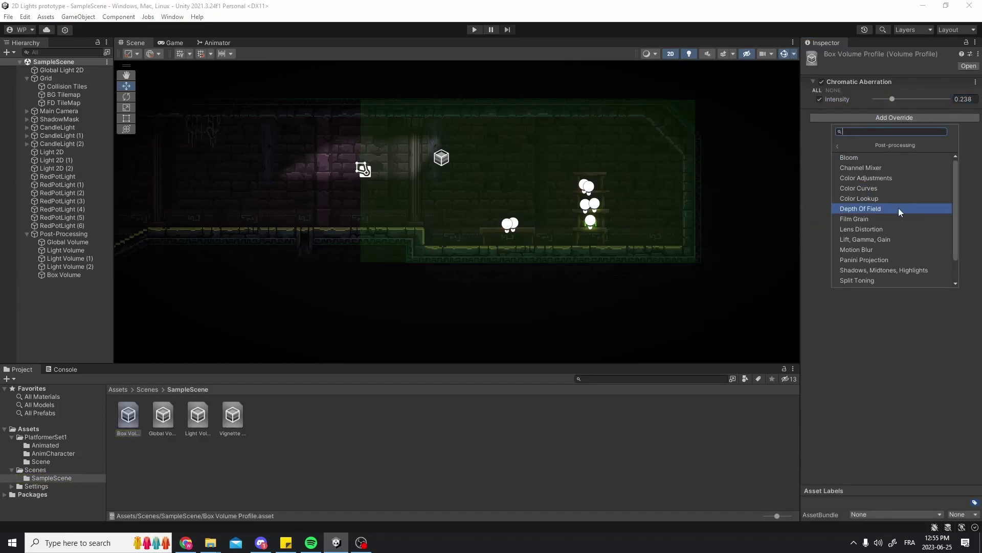
left_click(876, 178)
left_click(884, 154)
left_click_drag(943, 262, 919, 249)
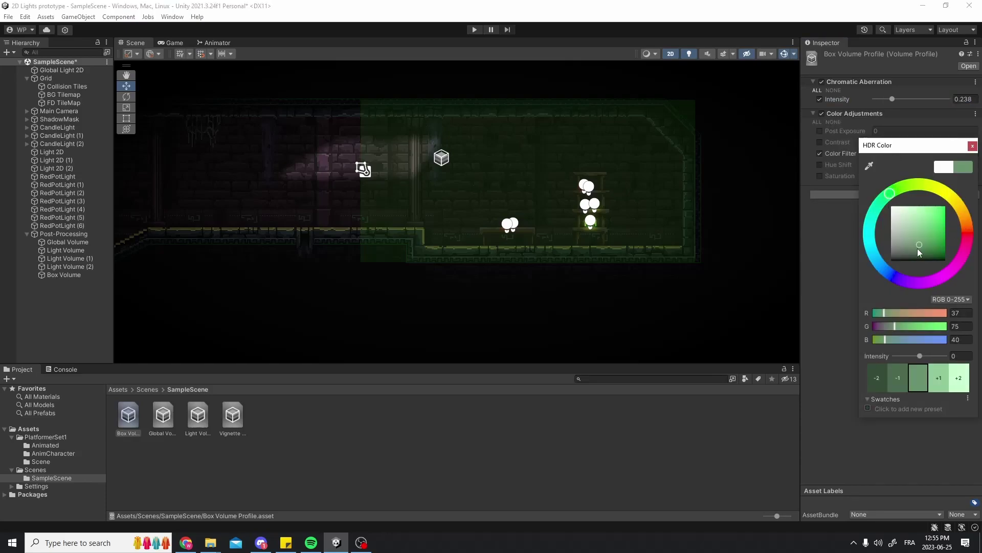
left_click(972, 146)
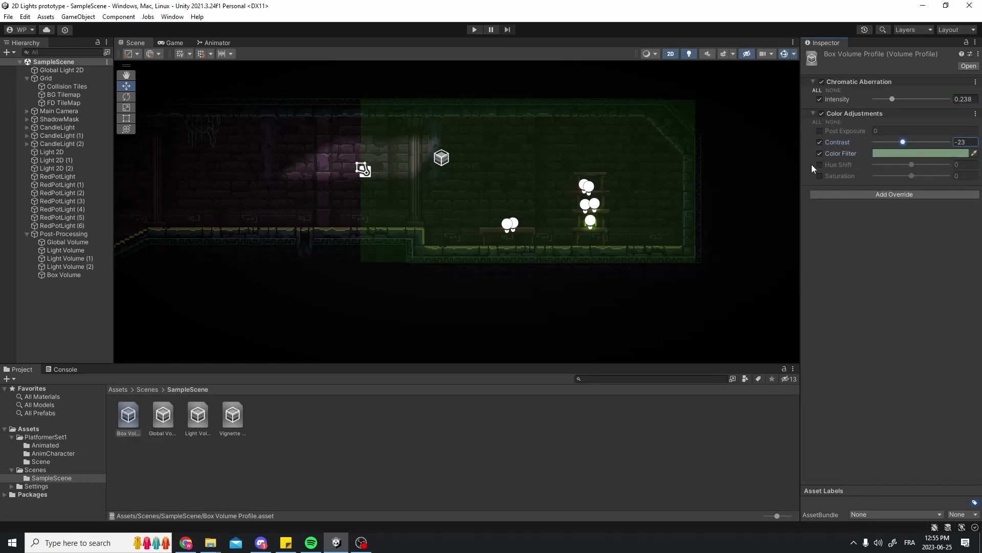
left_click_drag(911, 176, 906, 175)
left_click_drag(911, 142, 915, 145)
Run the scene in Play mode to examine the Box Volume's effect in the potion-shelf room
key("ctrl+p")
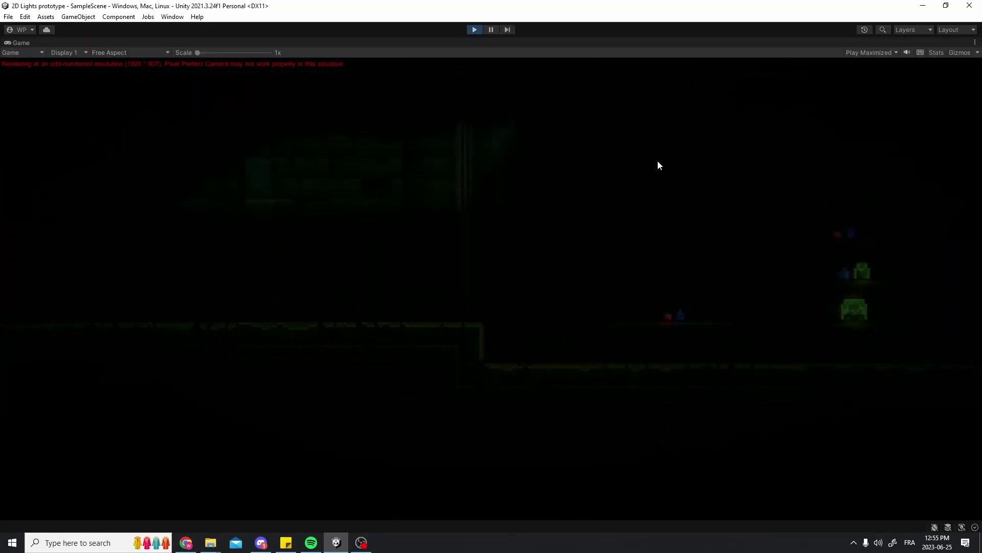
key("ctrl+p")
key("ctrl+p")
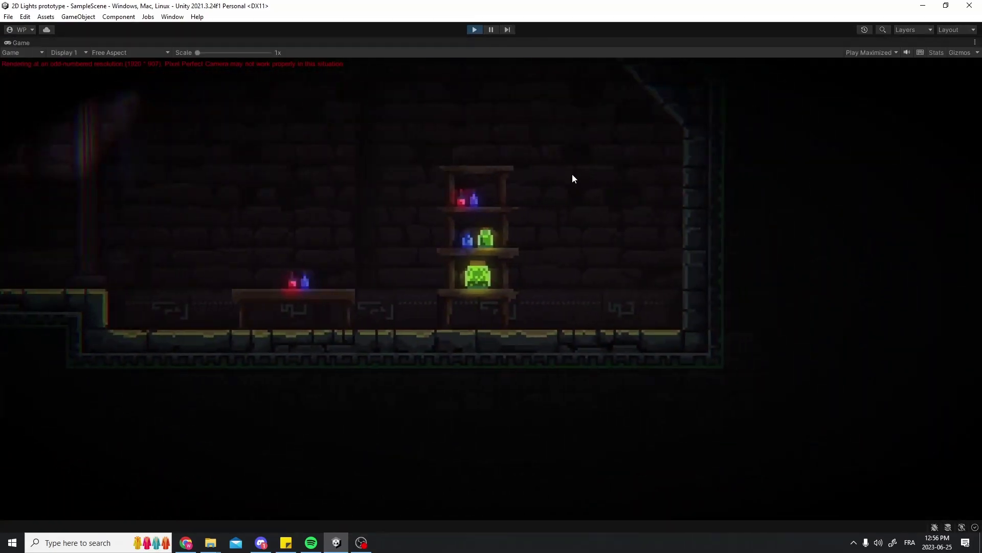
left_click(469, 30)
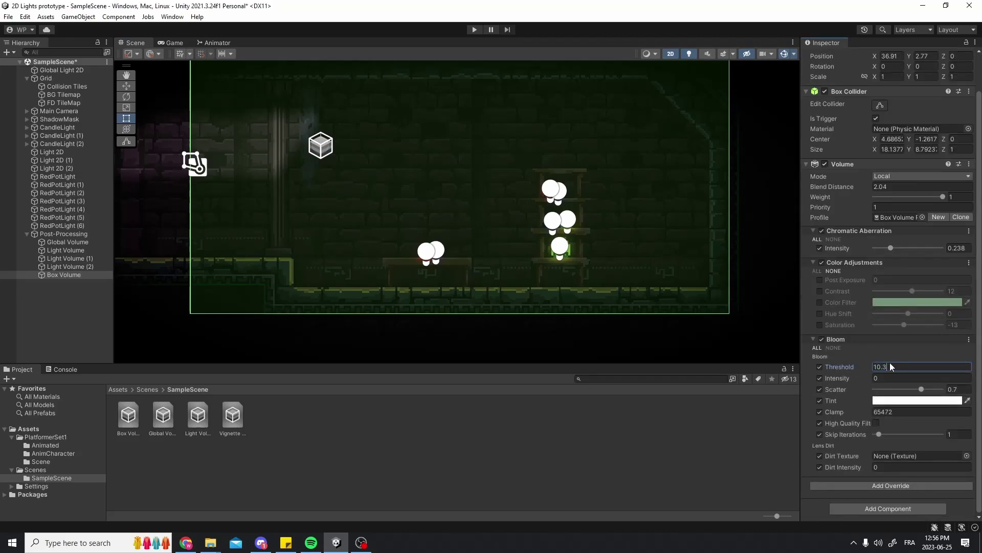
Set the Box Volume's Bloom threshold to 10.3, intensity to 2.17 and tint to light green, and save the scene
left_click(911, 400)
key("ctrl+s")
Enable all Color Adjustments parameters on the Box Volume and test the effects in Play mode
left_click(817, 271)
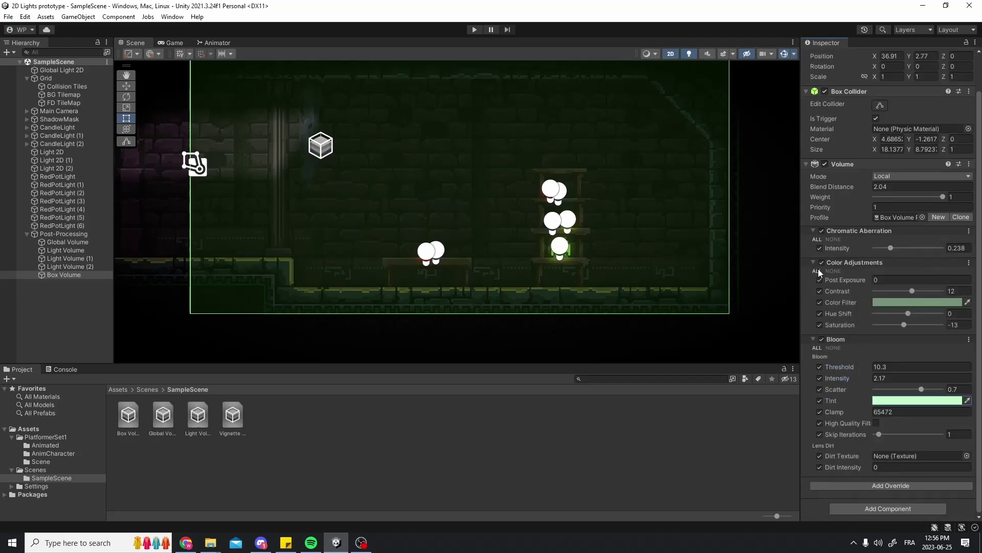
key("ctrl+p")
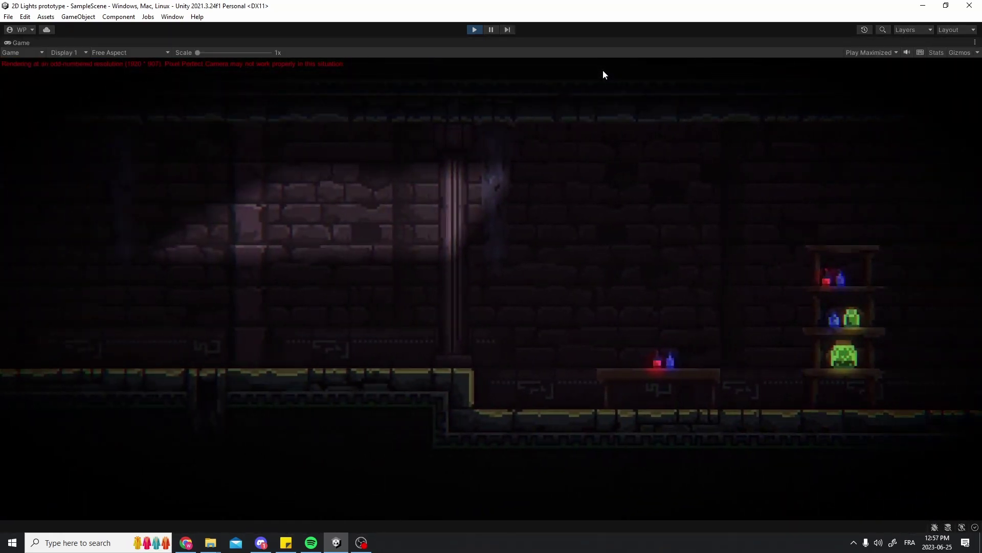
left_click(475, 29)
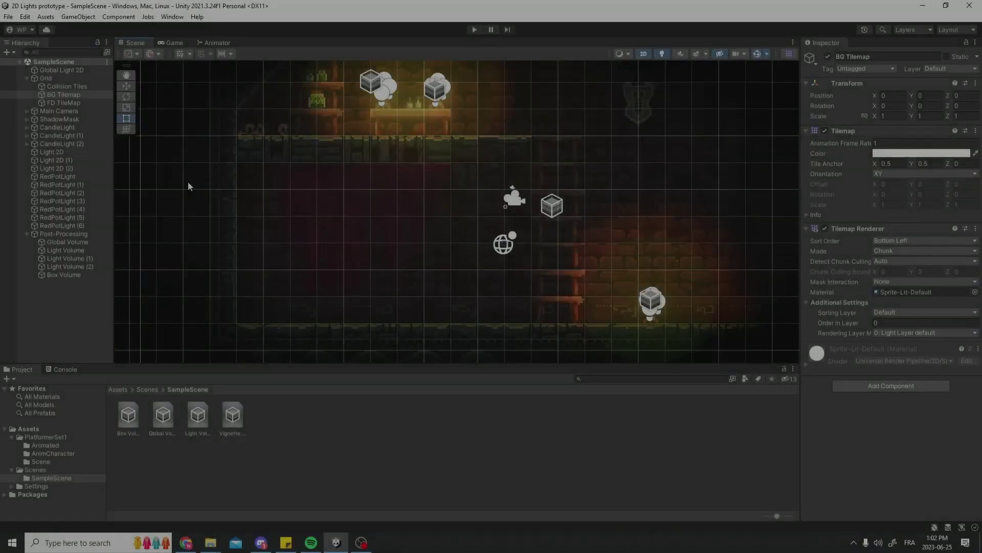
Review the Global Volume's Tonemapping, Vignette, Bloom and Film Grain overrides against the candle-lit room in the scene
scroll(410, 132, "down", 3)
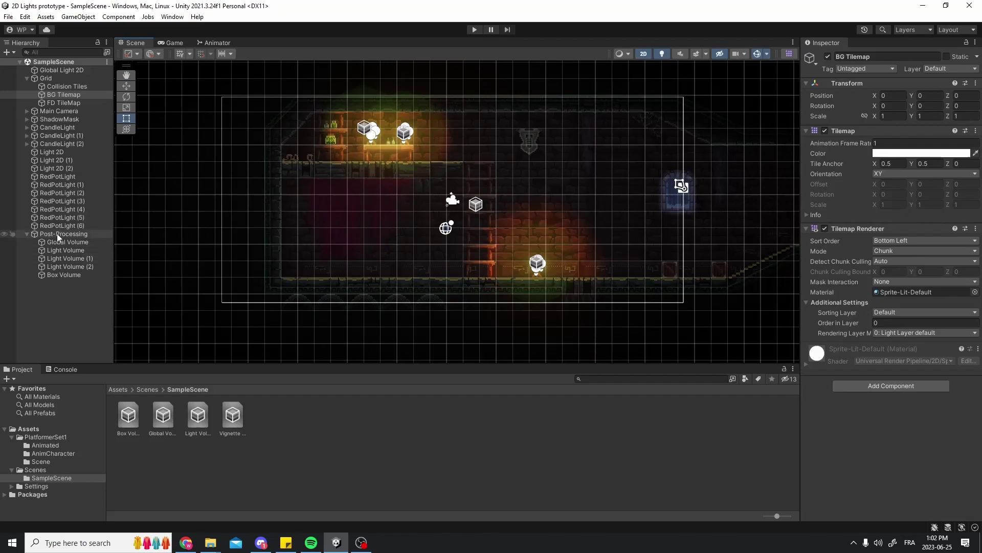
left_click(67, 241)
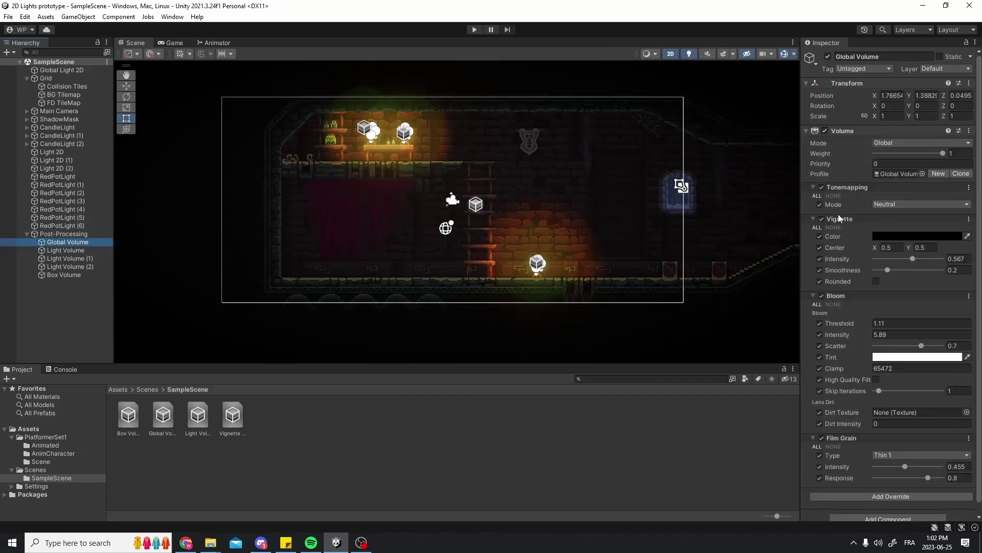
scroll(574, 199, "up", 5)
middle_click_drag(575, 201, 509, 145)
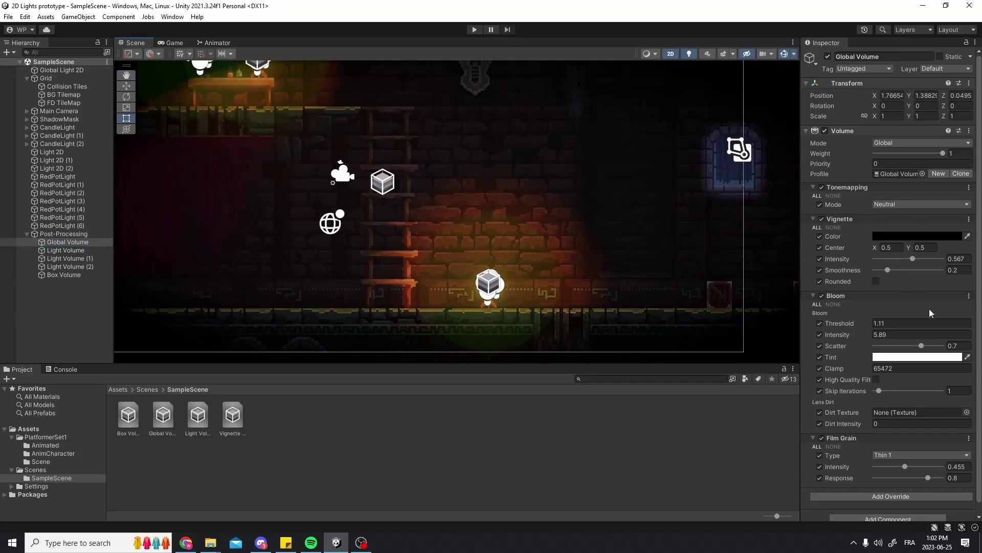
scroll(527, 240, "down", 1)
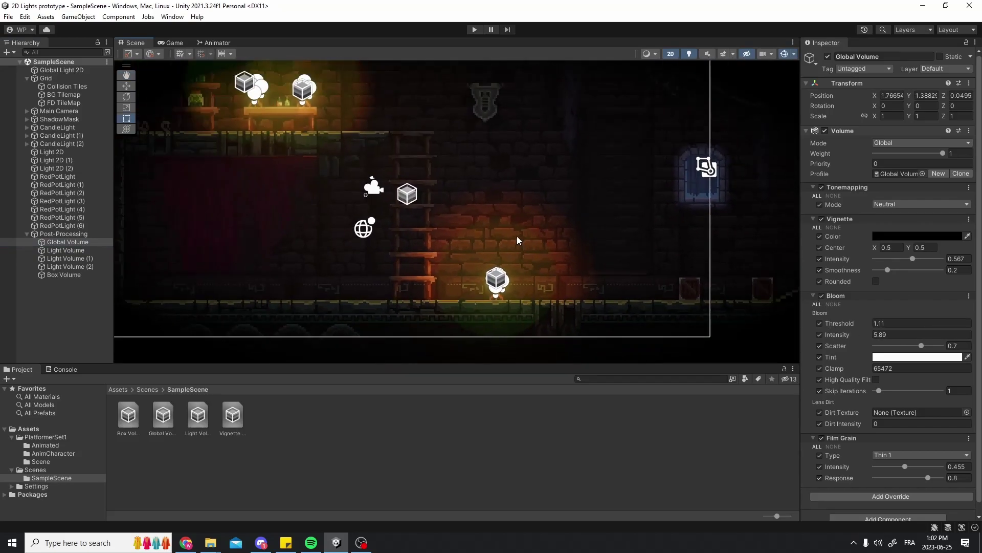
scroll(527, 241, "up", 3)
middle_click_drag(558, 118, 603, 67)
key("f")
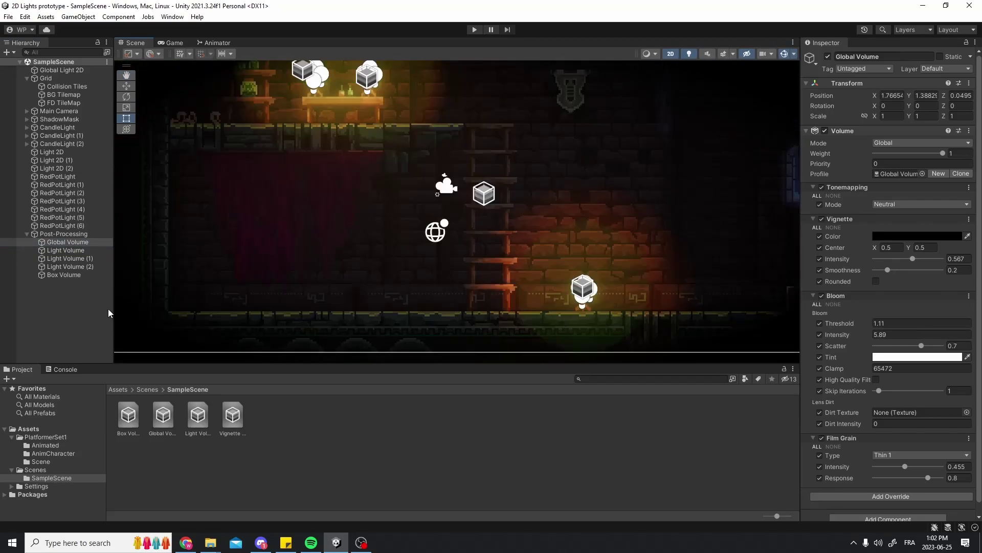
Inspect the Light Volumes around the candles and view the finished room in the Game view
left_click(57, 250)
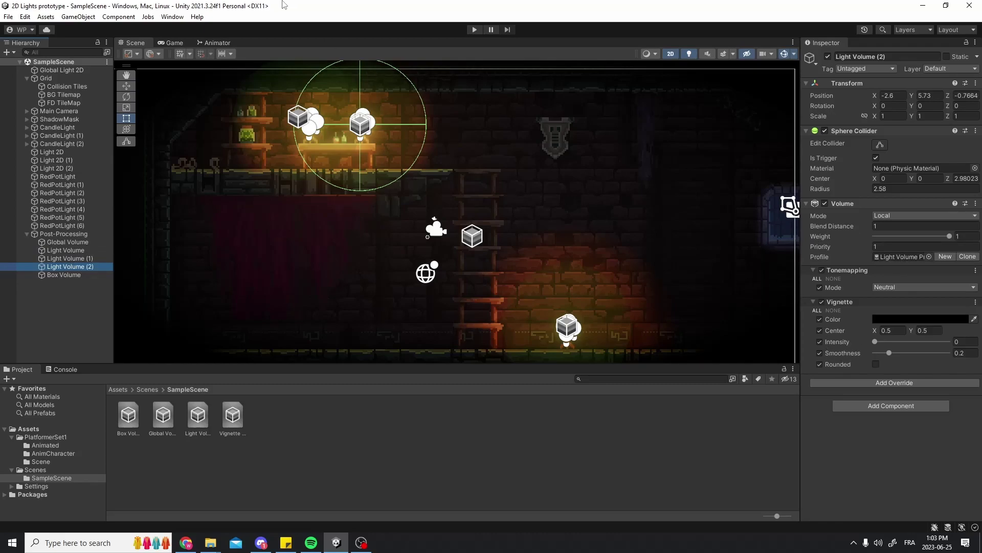
left_click(651, 190)
left_click(173, 43)
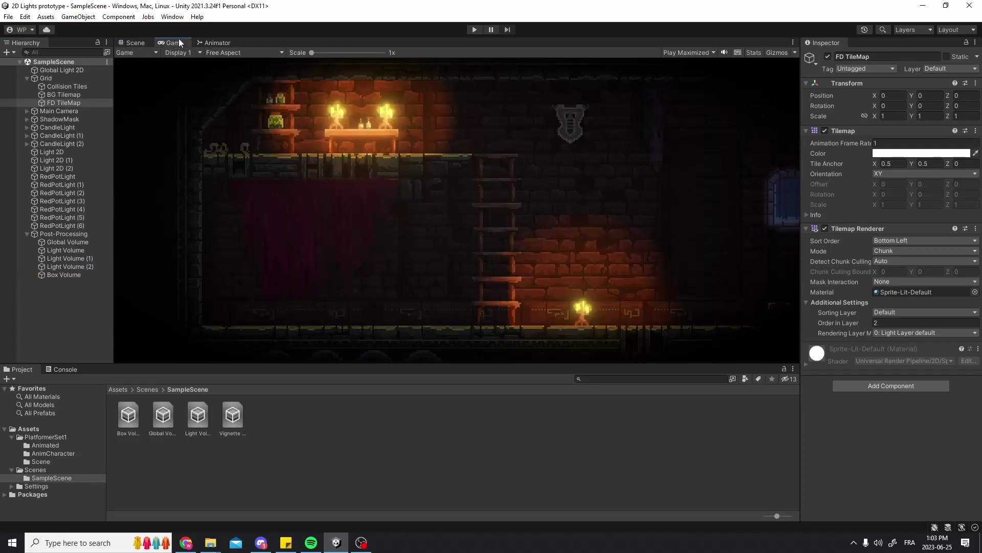
Examine the glow of the floor candle on the brick wall up close in the Game view
scroll(537, 273, "up", 5)
scroll(593, 286, "up", 4)
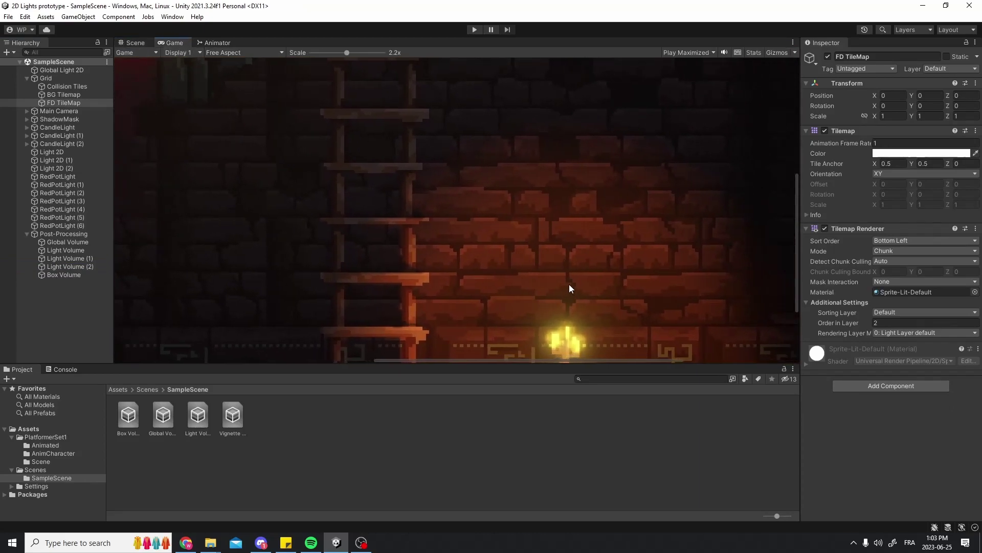
scroll(563, 266, "down", 8)
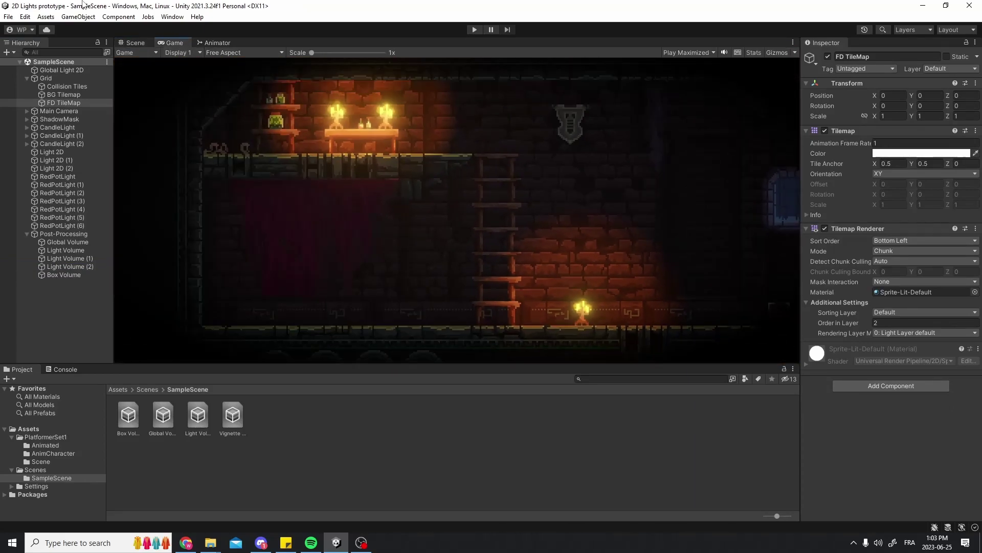
Inspect the Box Volume and its overrides in the Scene view, comparing the potion room with gizmos hidden and shown
left_click(134, 42)
double_click(64, 274)
scroll(346, 235, "up", 4)
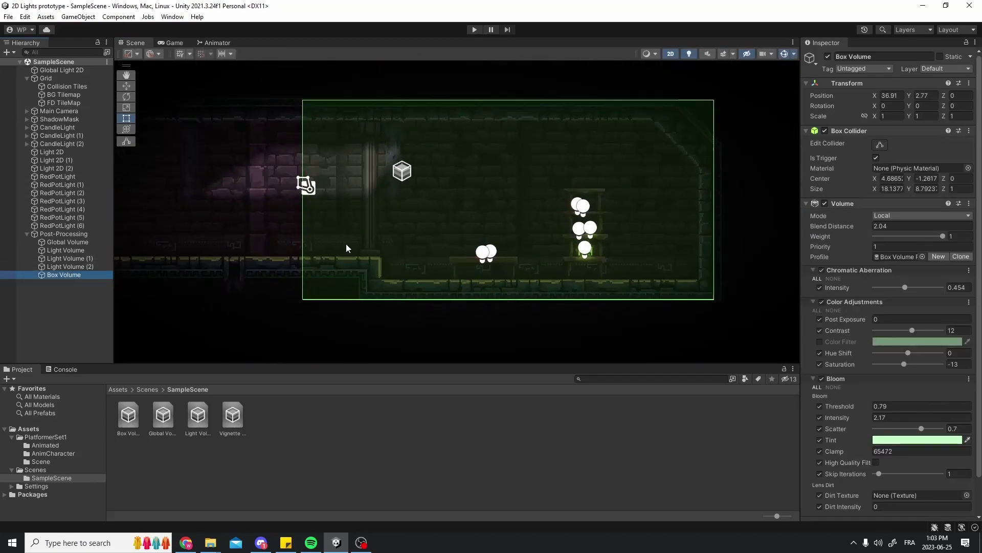
left_click(783, 55)
scroll(606, 290, "up", 2)
scroll(589, 276, "down", 5)
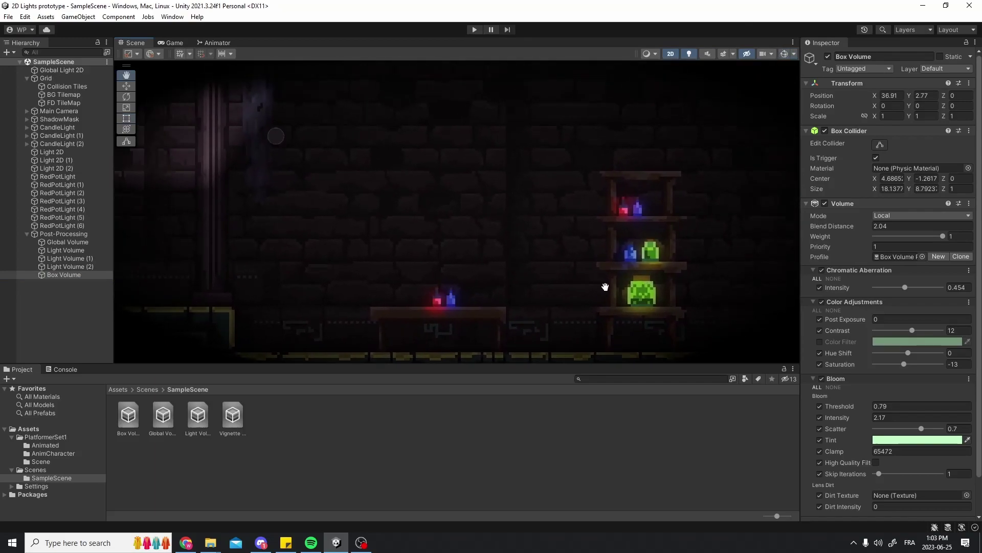
left_click(784, 54)
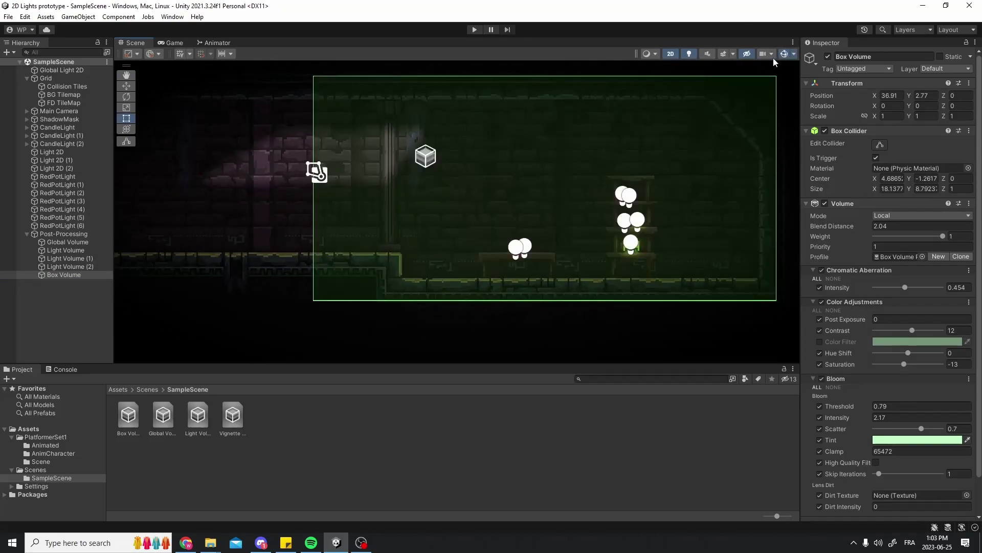
scroll(607, 121, "down", 3)
middle_click_drag(612, 141, 572, 192)
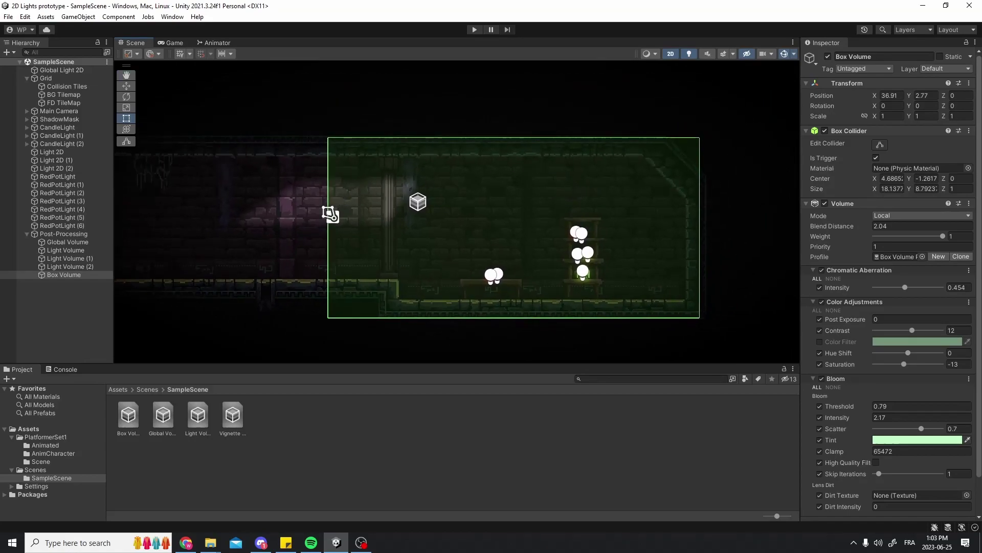
scroll(899, 362, "down", 2)
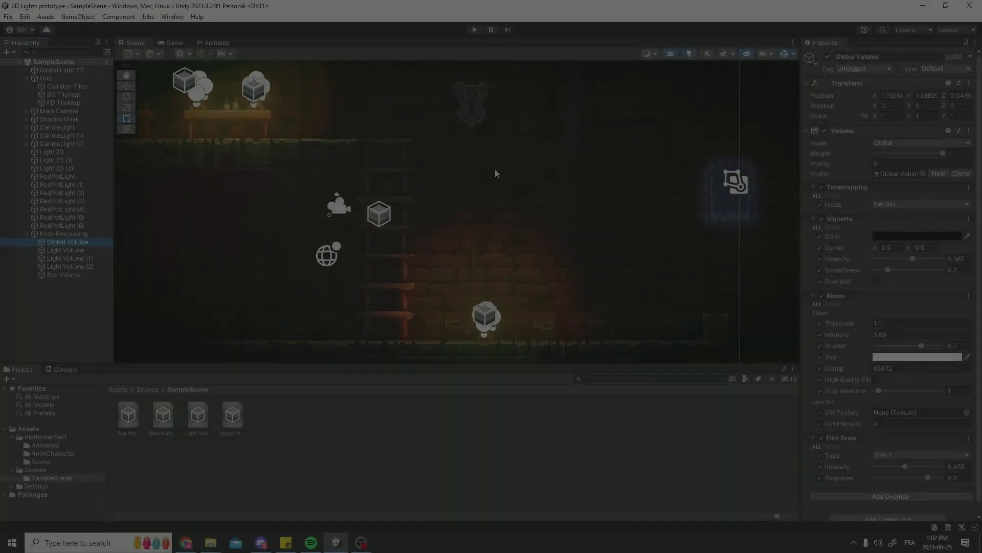
Review the Global Volume's effect on the ladder and floor candle area in the Scene view
left_click_drag(496, 174, 504, 141)
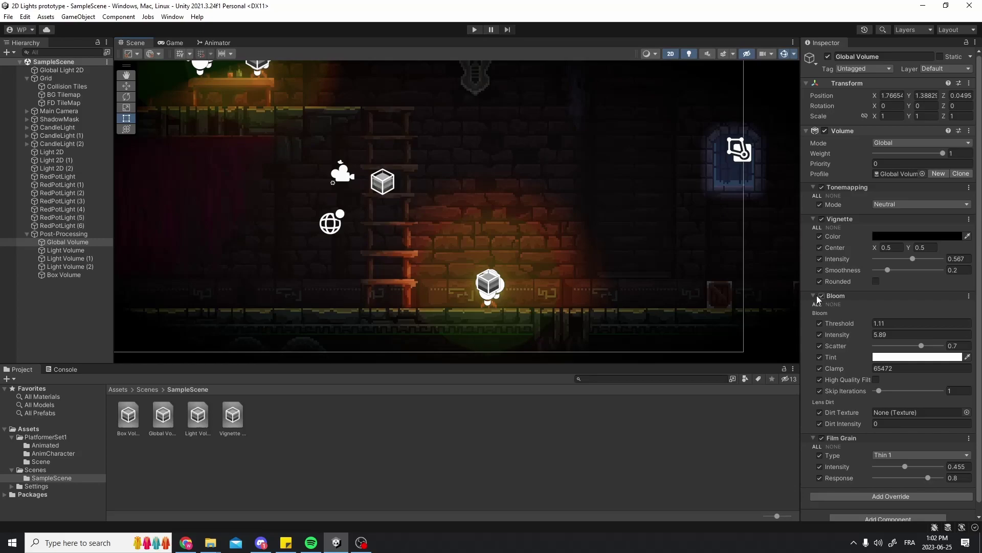
scroll(498, 241, "up", 3)
middle_click_drag(499, 241, 545, 189)
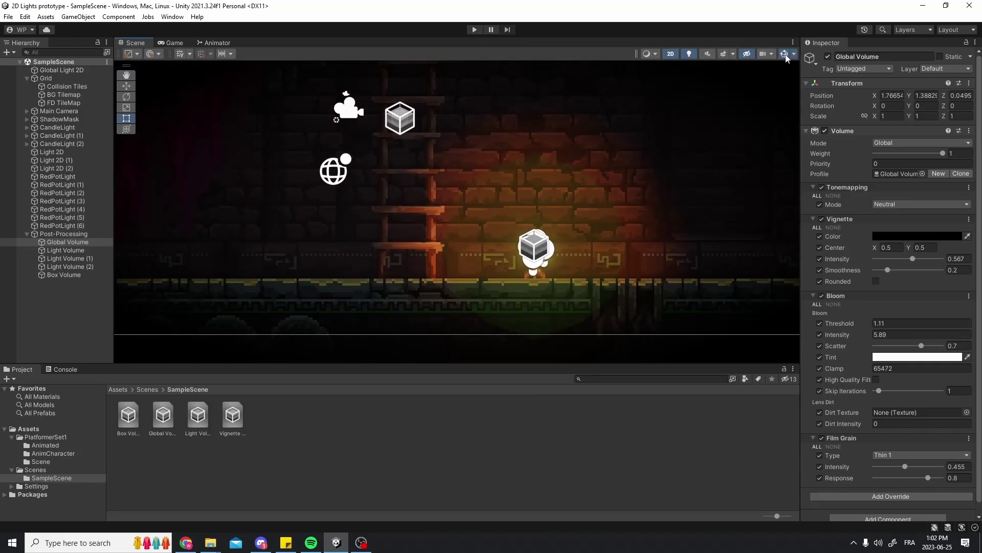
middle_click_drag(520, 153, 504, 219)
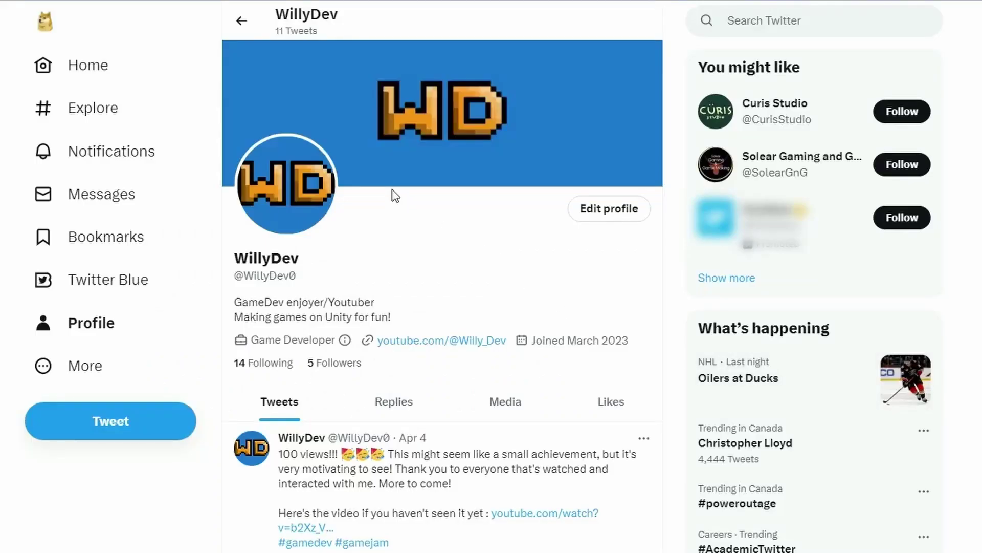
scroll(392, 189, "down", 3)
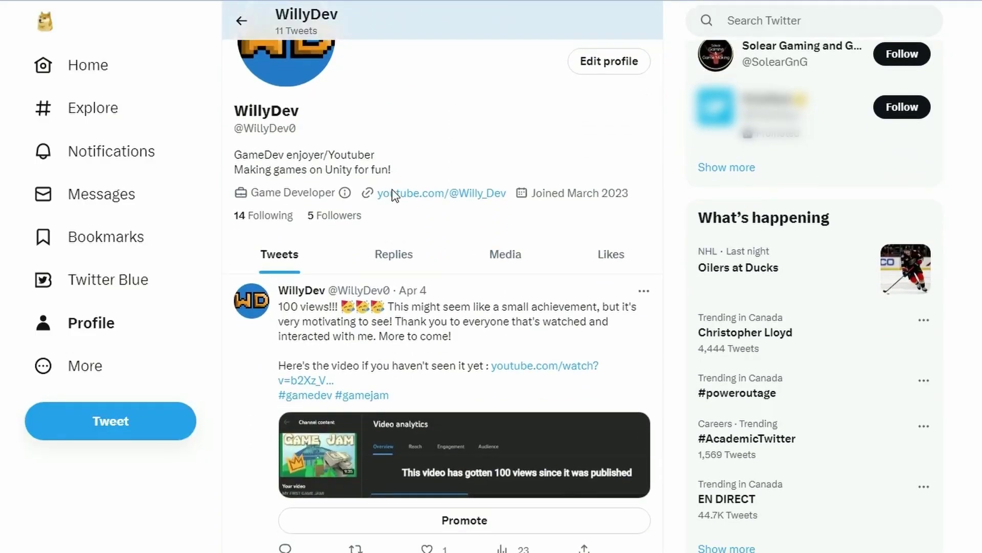